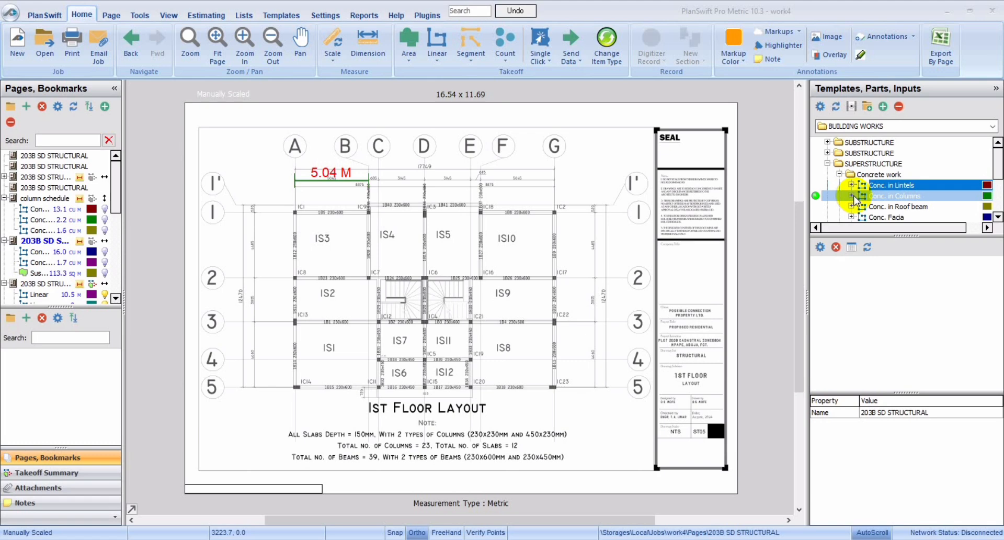
- Look at the input fields of the Pit Excavation to column base template in the substructure folder, and return to the superstructure concrete templates
left_click(827, 152)
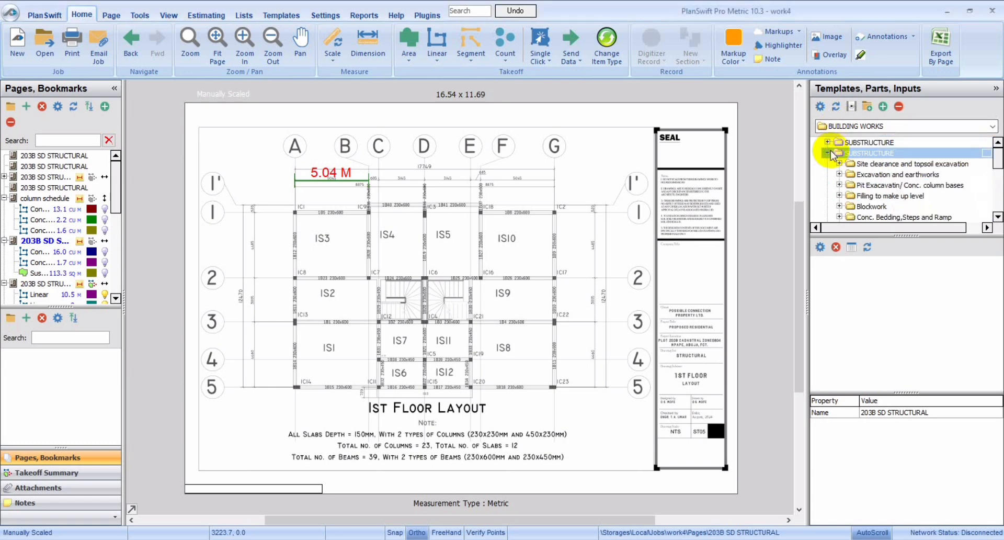
left_click(840, 184)
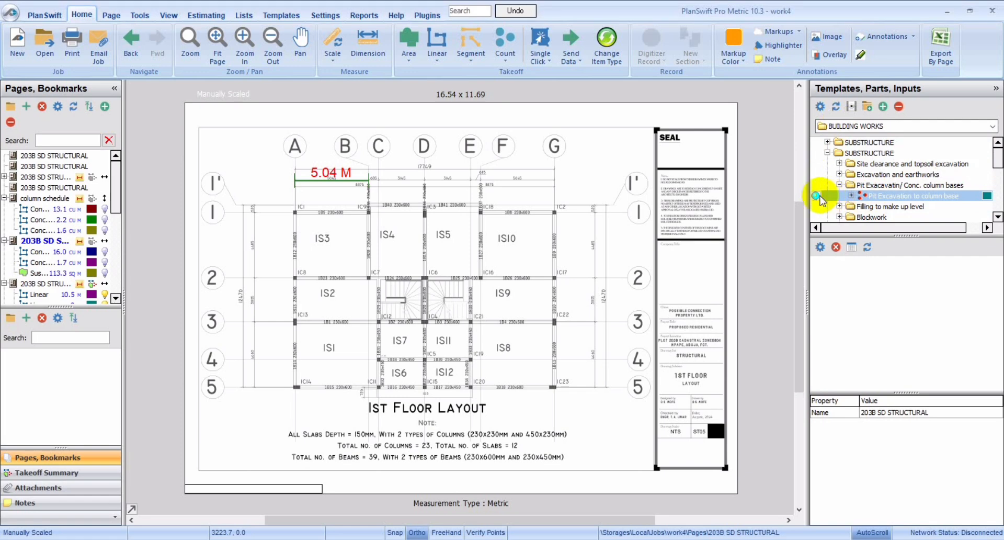
double_click(820, 197)
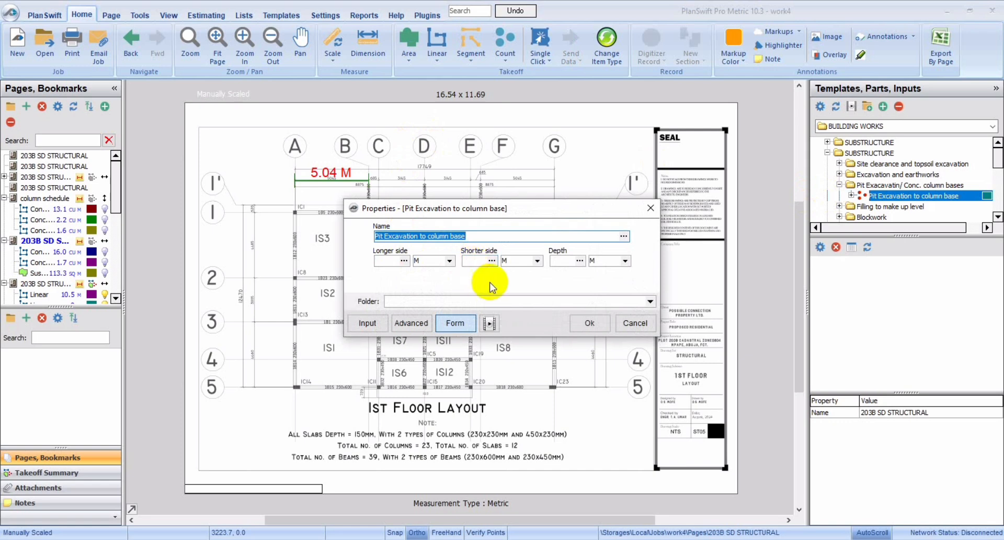
left_click(649, 209)
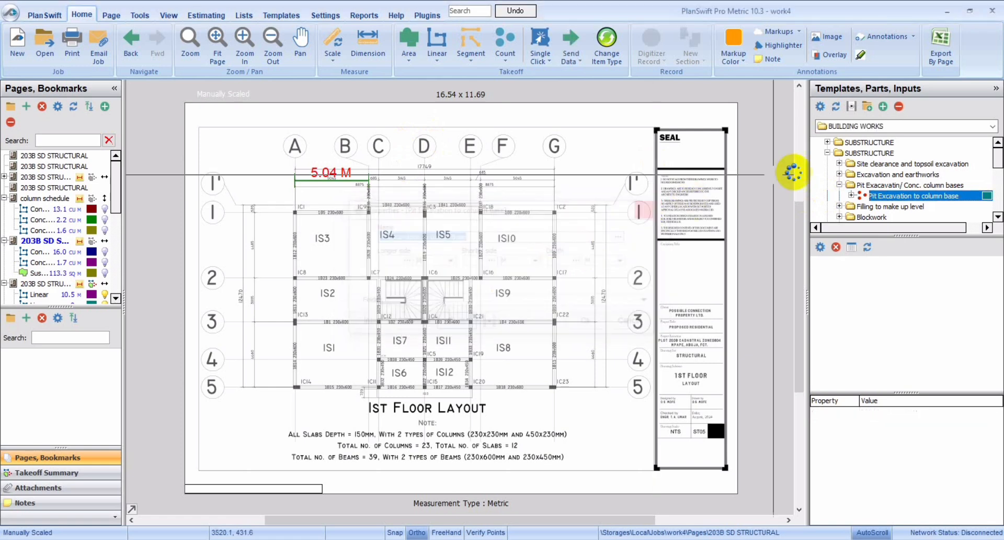
left_click(827, 152)
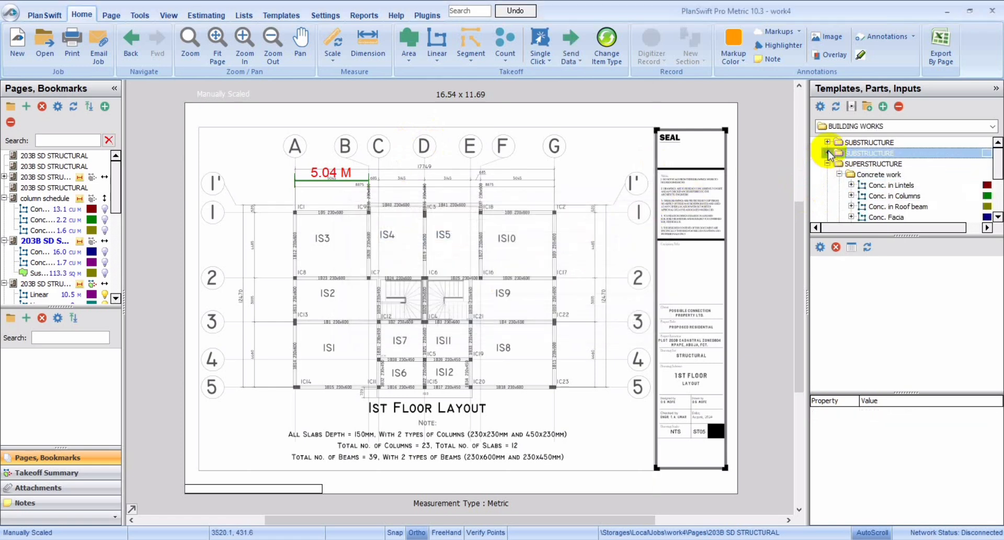
left_click(836, 164)
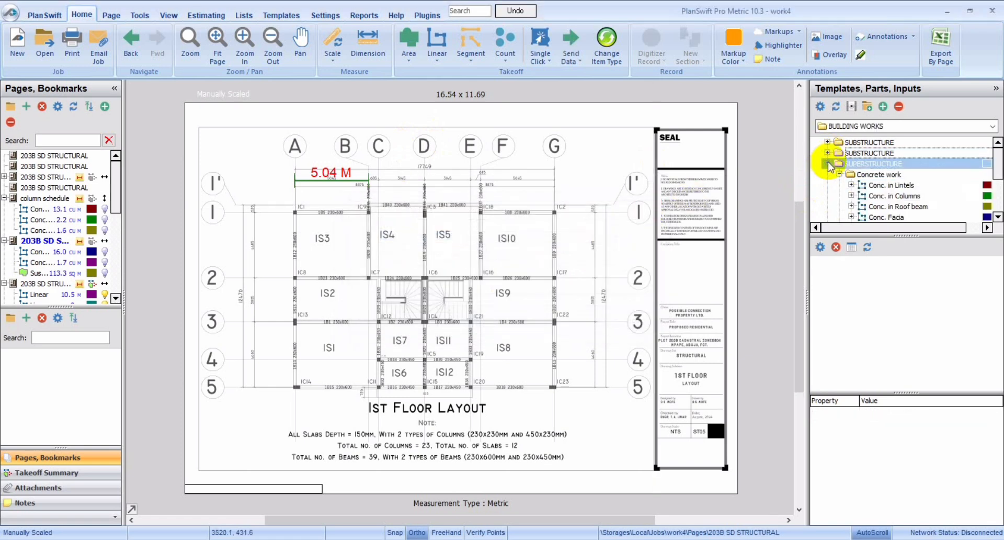
left_click(853, 197)
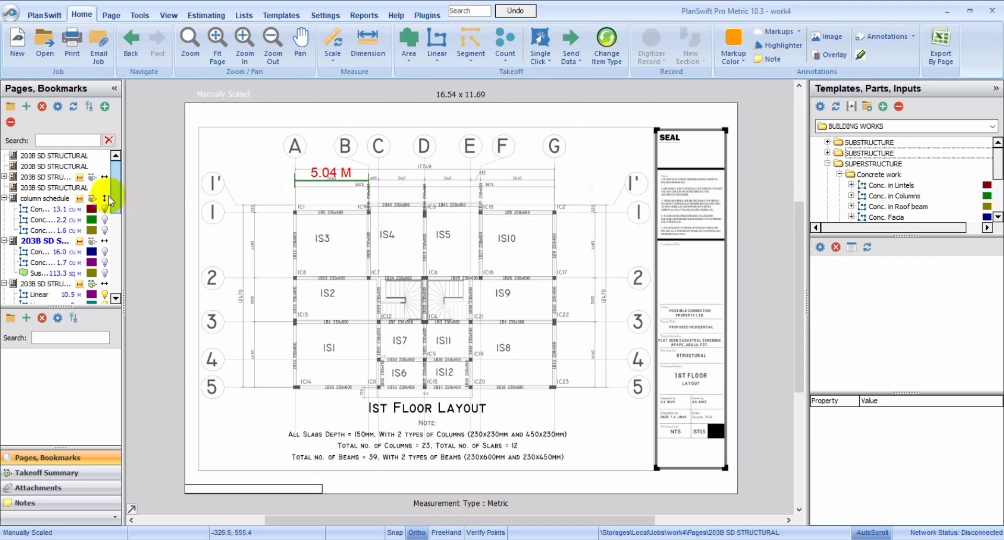
- Open the column schedule page and enlarge the Schedule of Column table so all its columns are readable
left_click(53, 198)
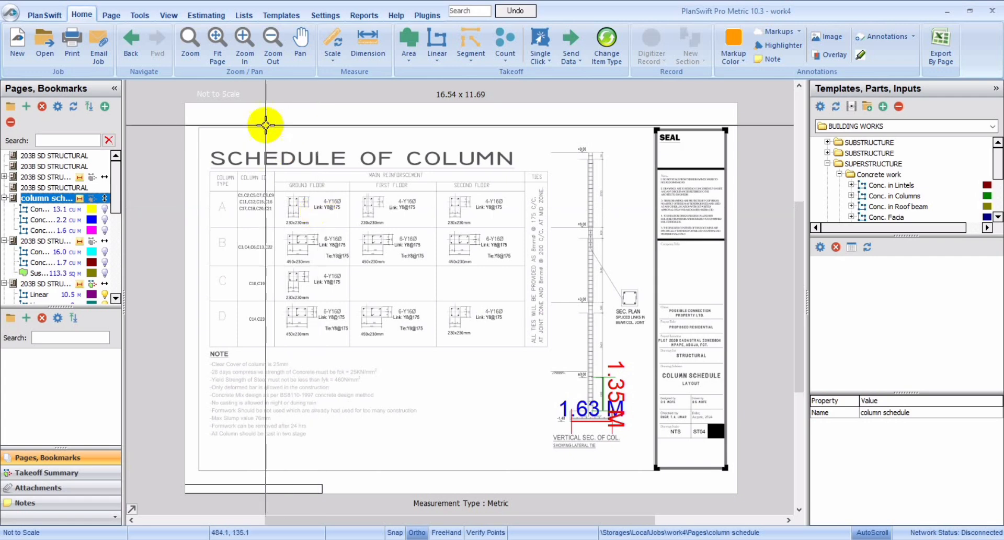
left_click(246, 46)
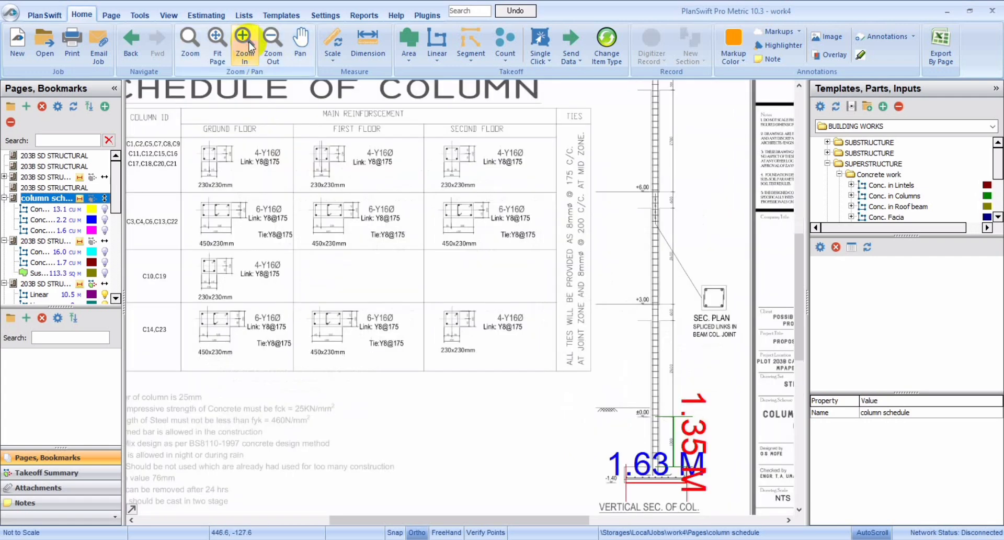
left_click_drag(517, 523, 475, 523)
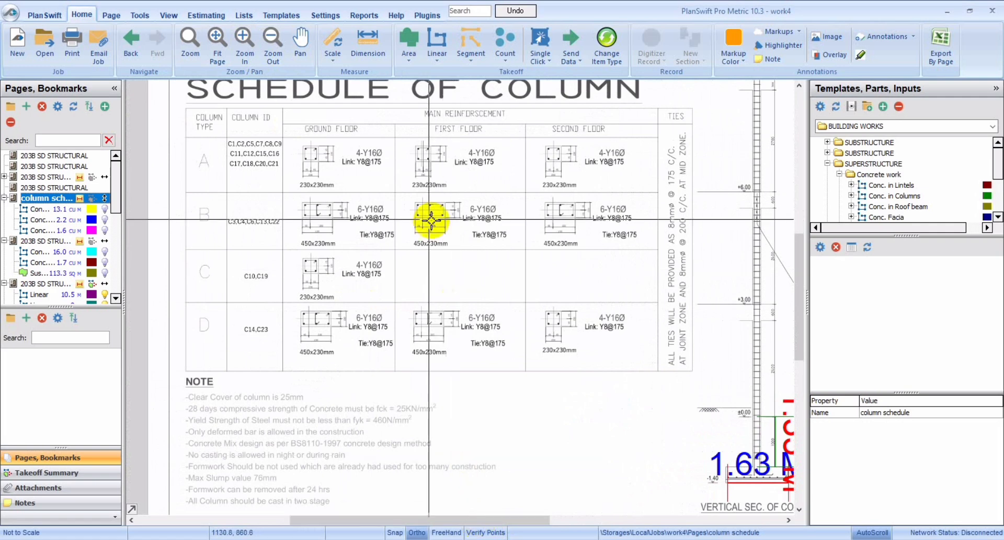
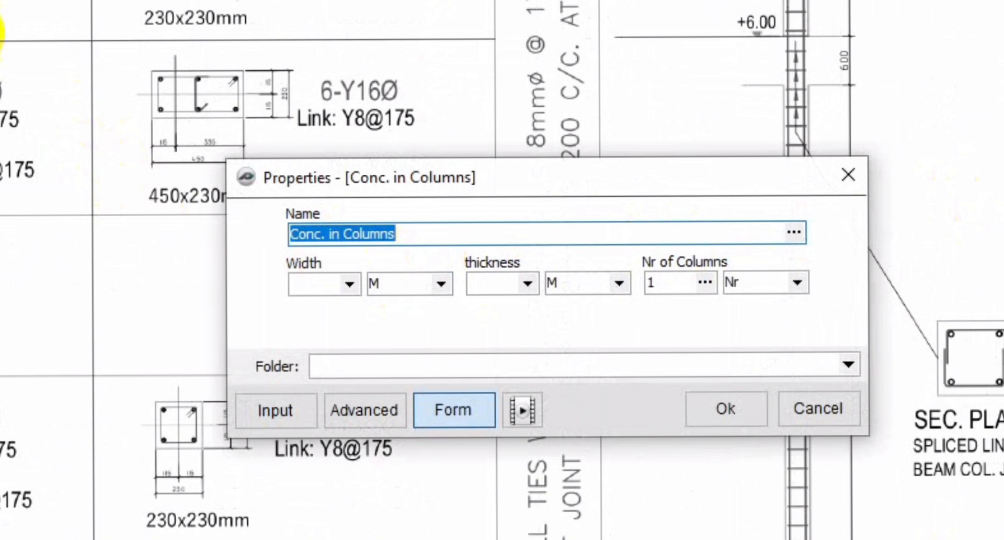
- Start the Conc. in Columns takeoff with width 0.23 m, thickness 0.23 m and 14 columns
left_click(346, 297)
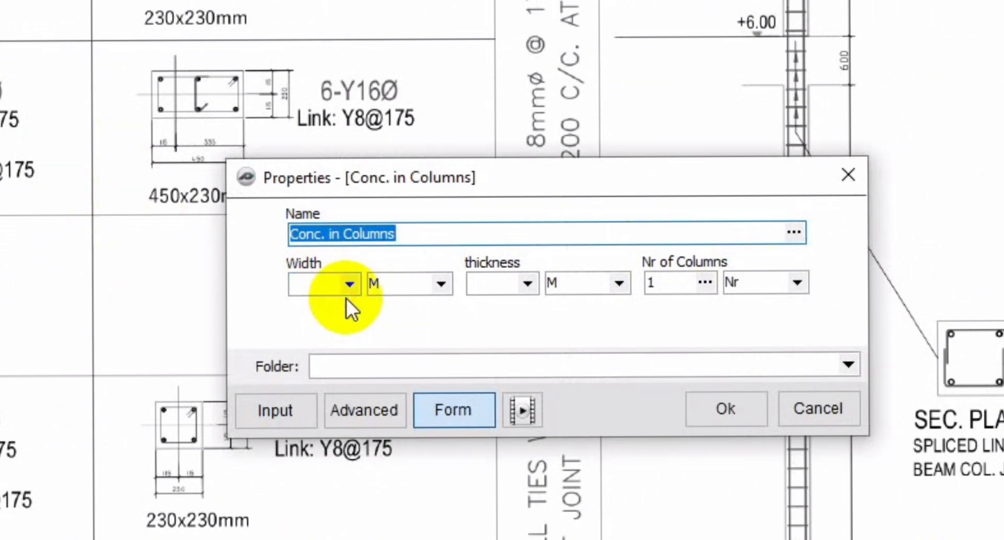
left_click(349, 291)
left_click(349, 303)
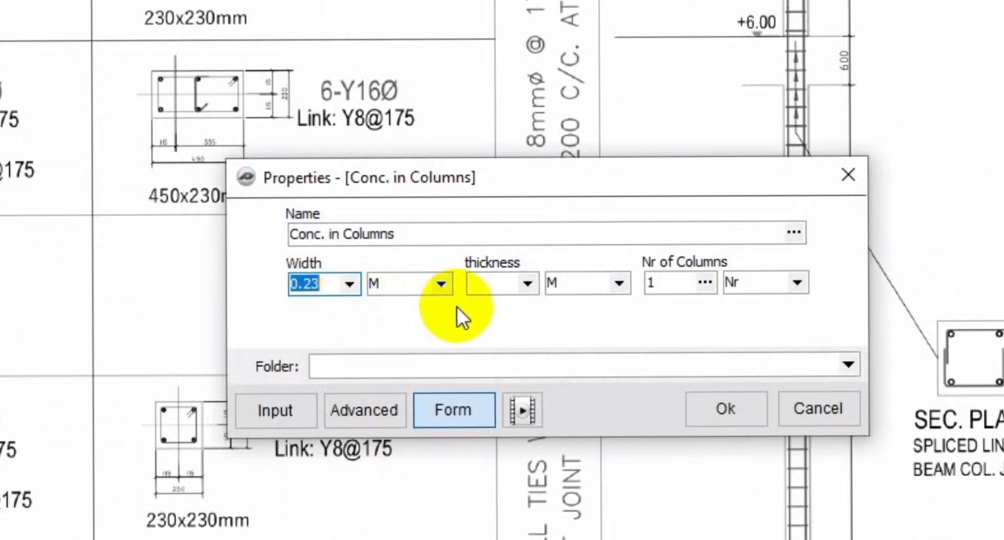
left_click(528, 282)
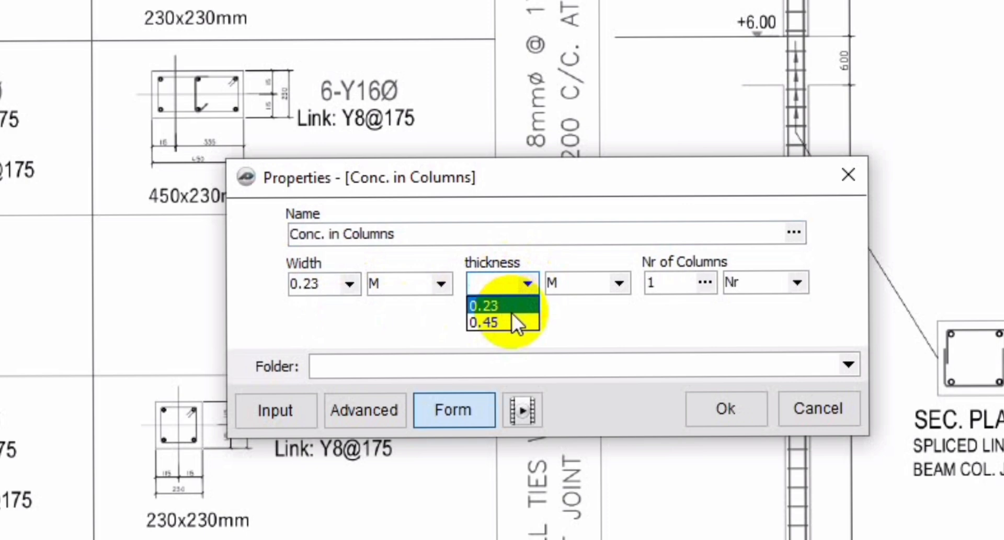
left_click(489, 305)
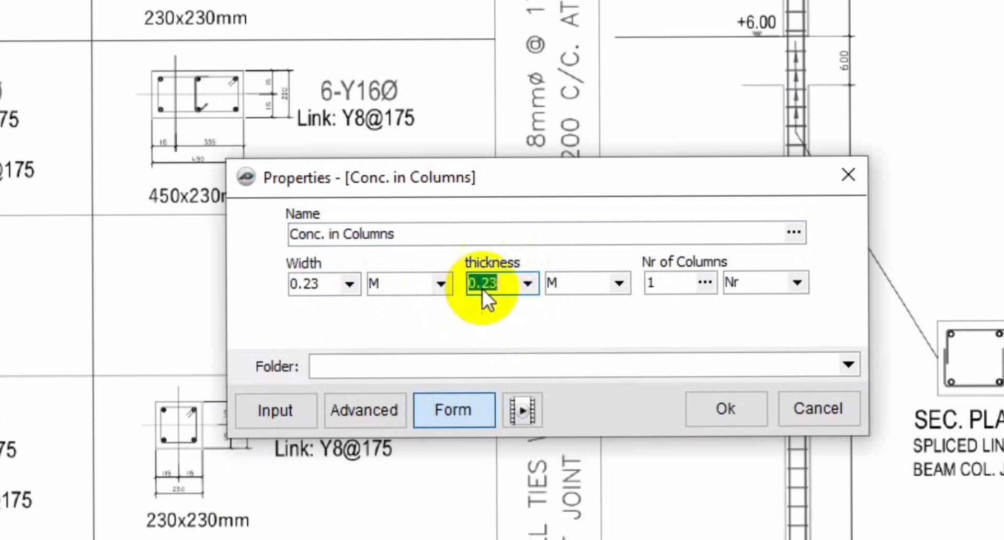
left_click(669, 284)
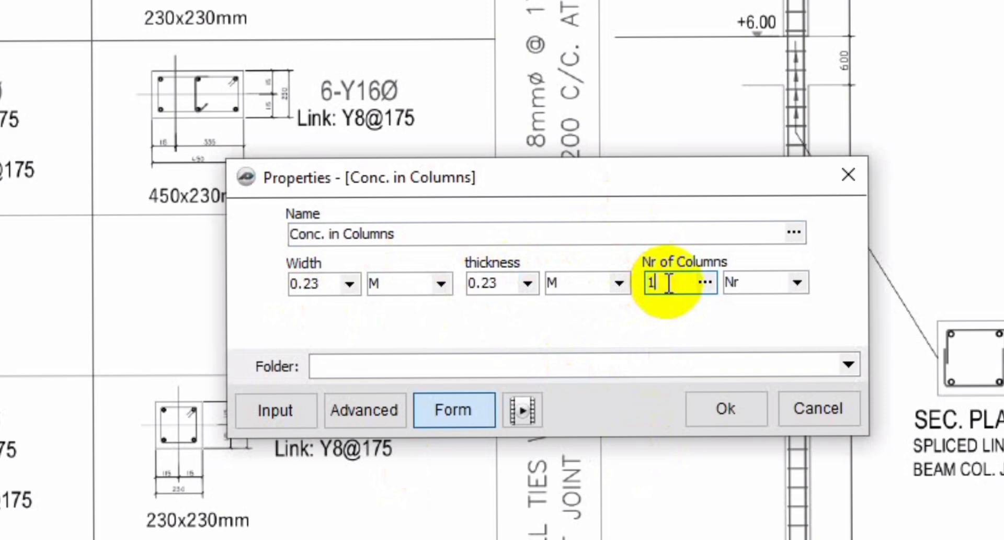
type("4")
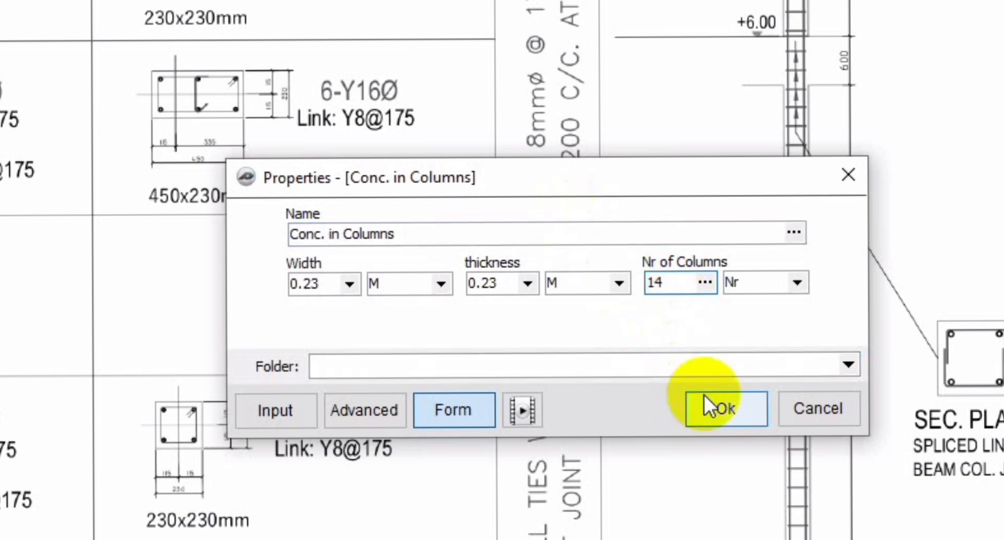
left_click(731, 421)
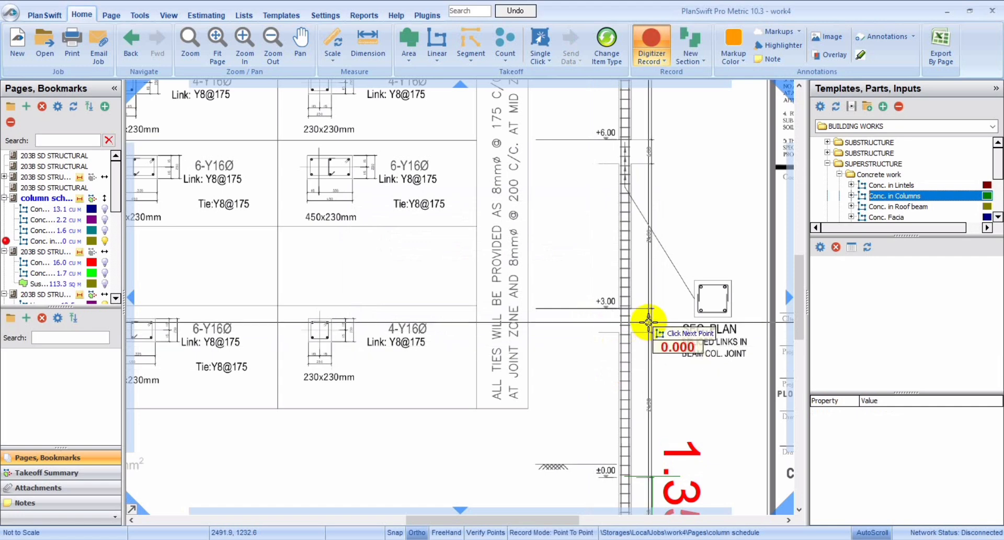
- Record the column height on the vertical section from the +3.00 level down to the ±0.00 level, and end the takeoff
left_click(626, 308)
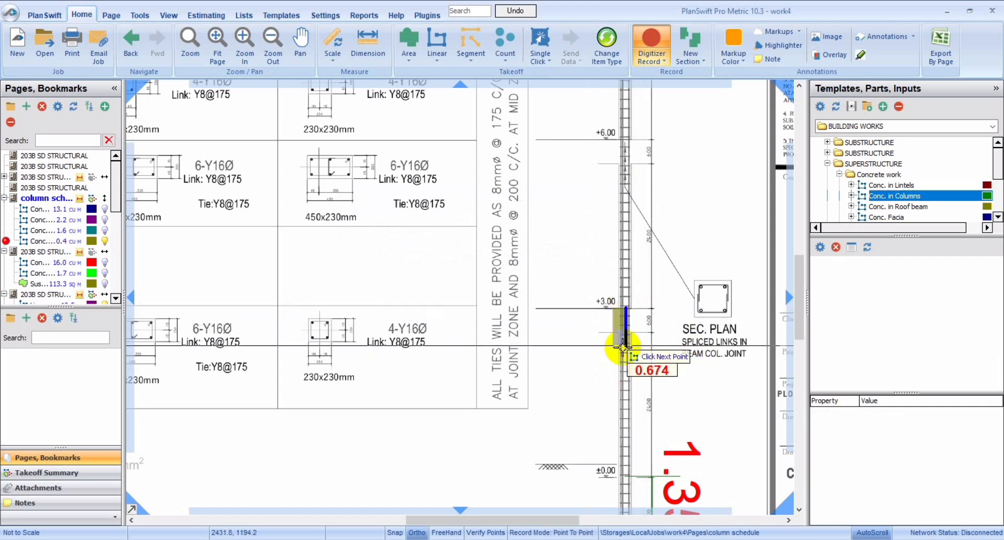
double_click(620, 463)
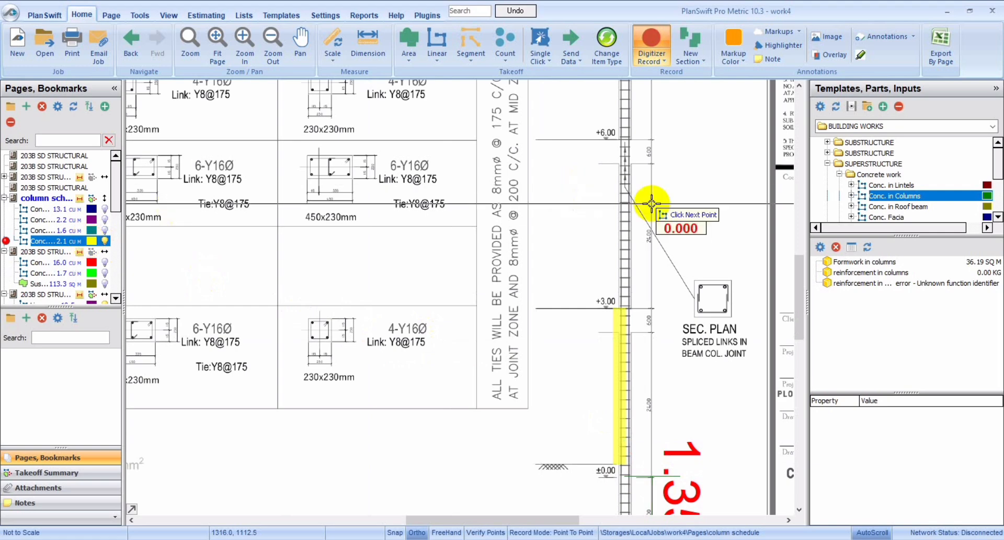
left_click(847, 273)
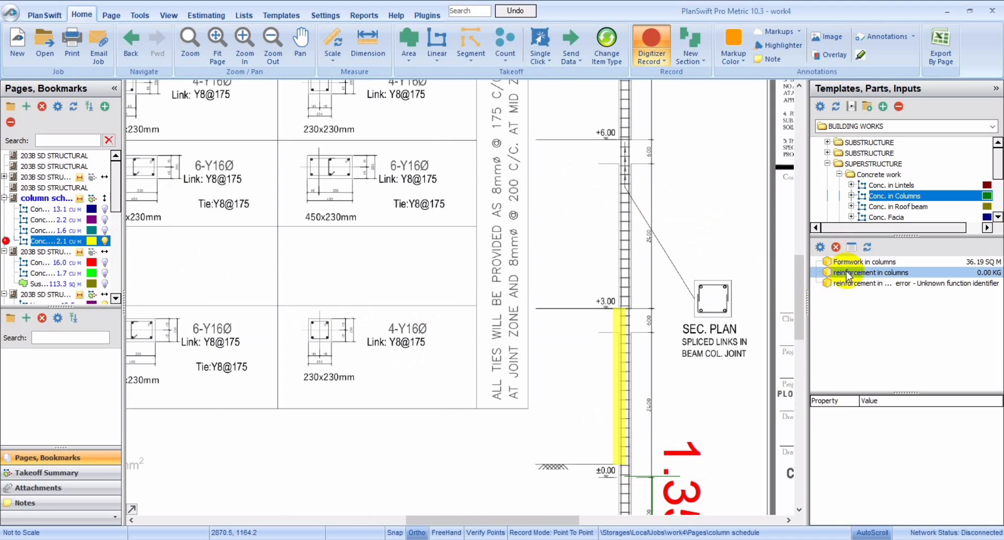
left_click(848, 274)
key("Escape")
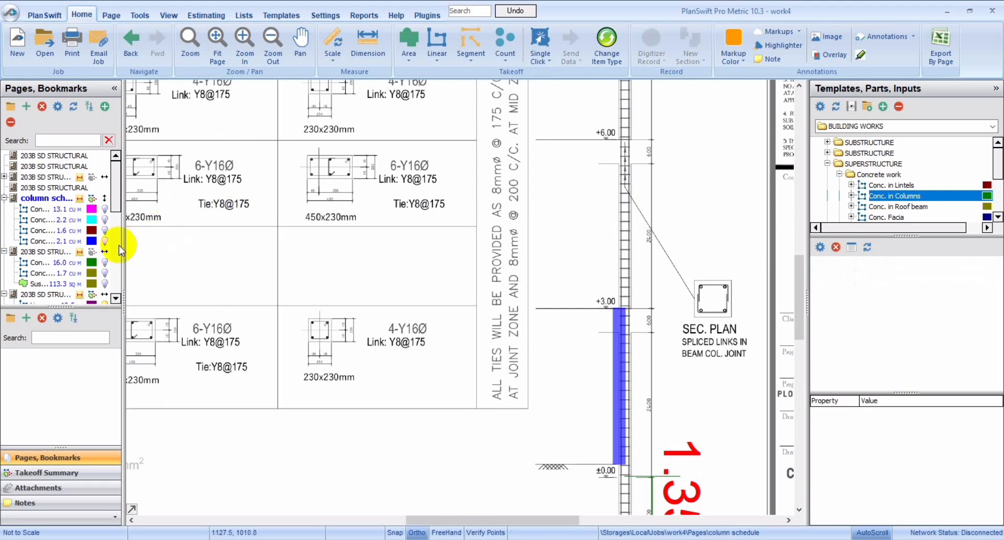
- In the new column takeoff's reinforcement in columns part, set the bar diameter to 16 mm and the bar weight to 1.577 kg
left_click(60, 283)
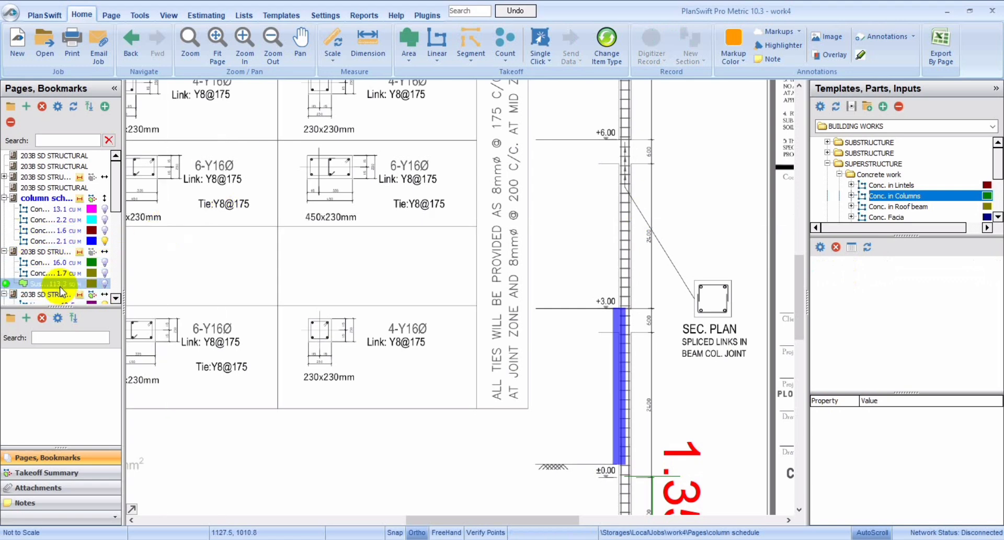
left_click(68, 240)
double_click(832, 272)
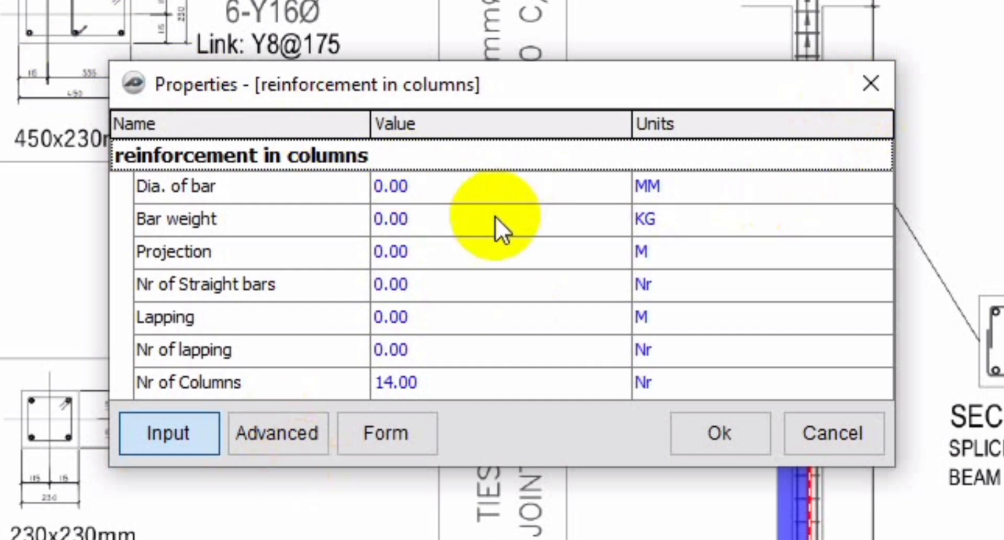
left_click(470, 193)
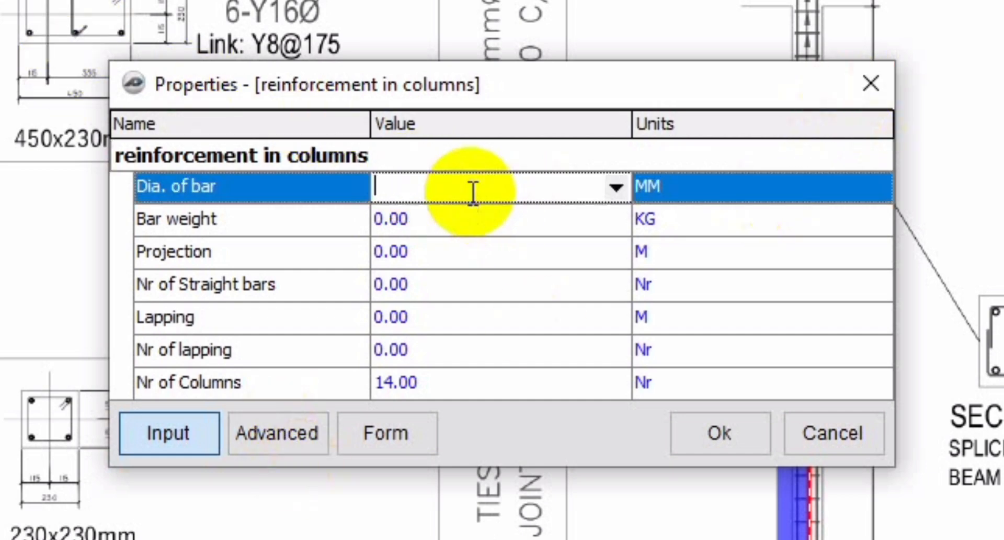
left_click(606, 189)
left_click(440, 282)
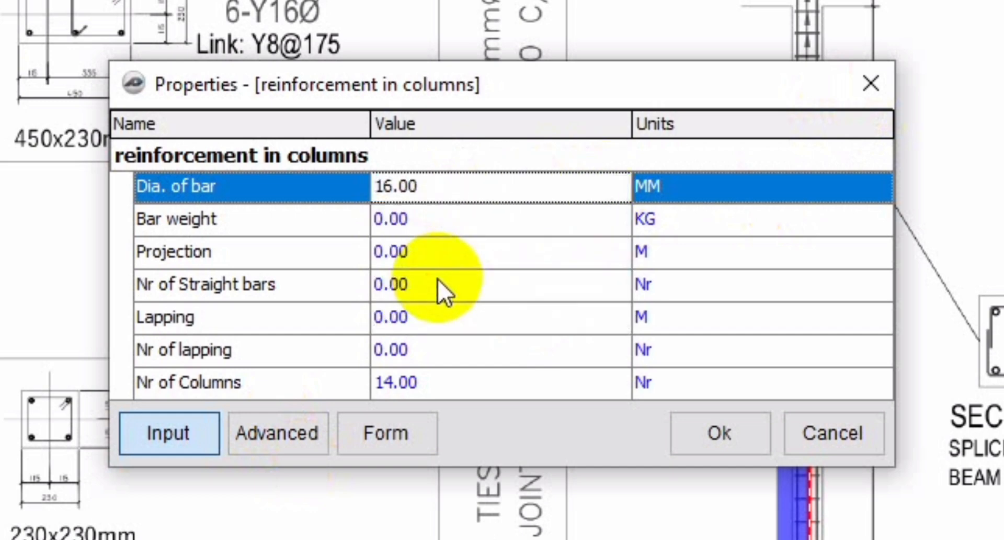
left_click(446, 230)
left_click(608, 228)
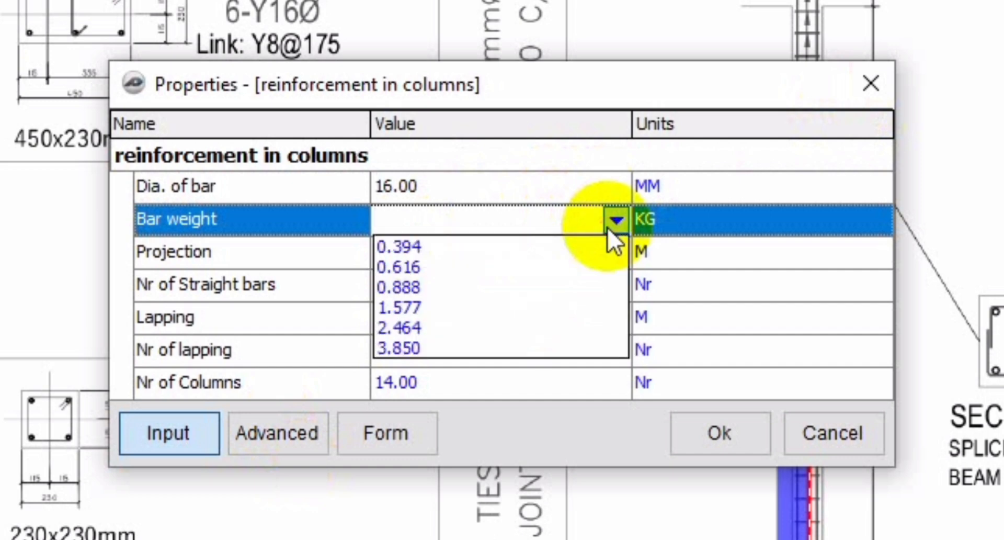
left_click(440, 308)
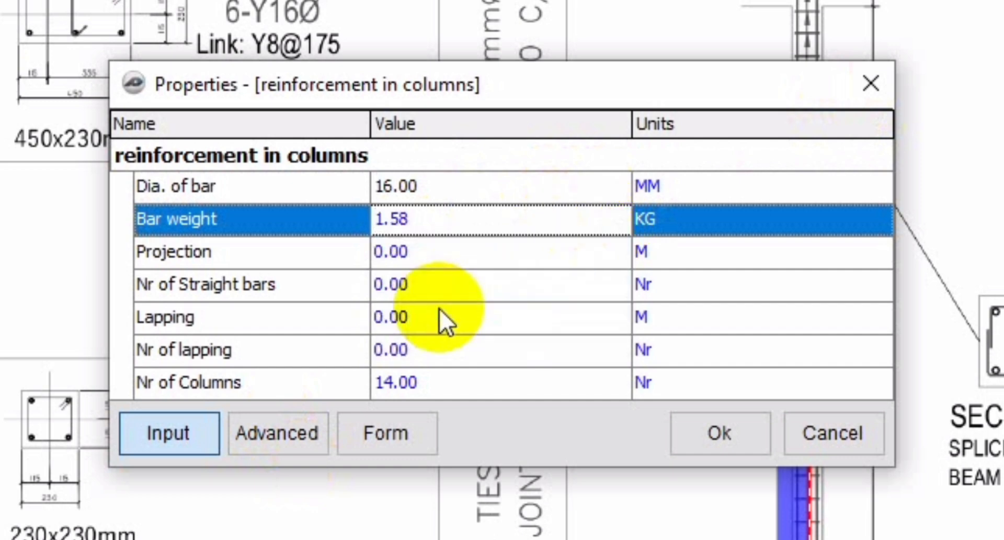
- Set the column reinforcement's projection to 0.50 m and the number of straight bars to 4
left_click(483, 256)
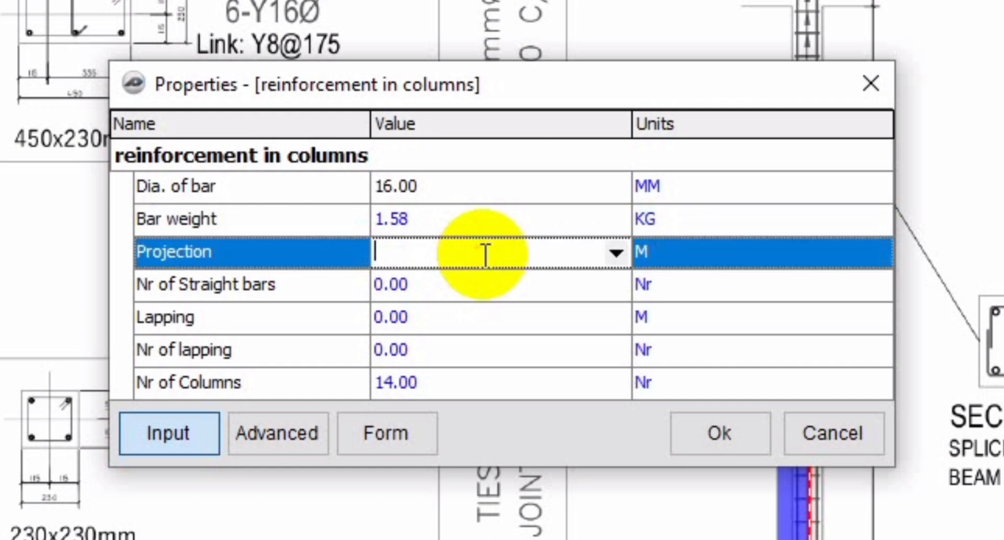
left_click(616, 254)
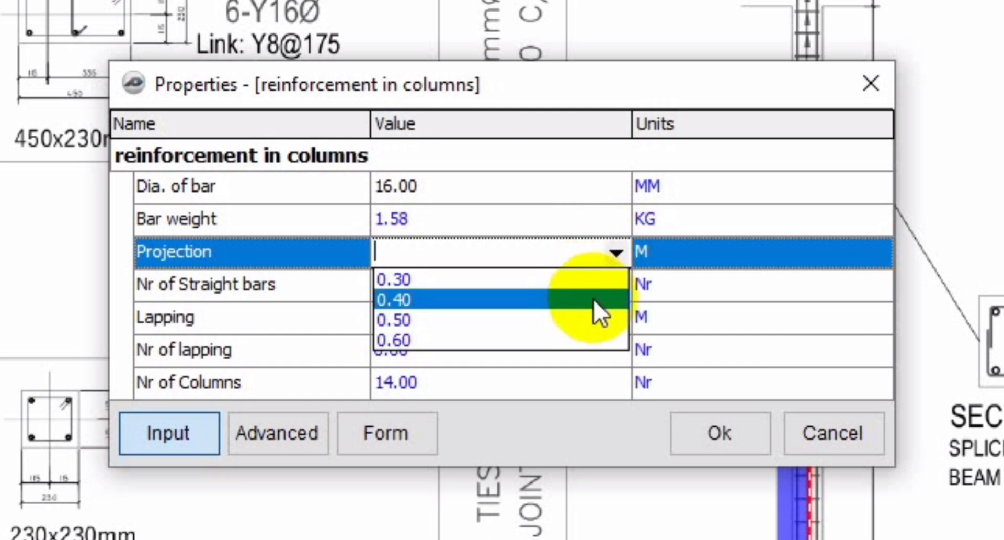
left_click(596, 317)
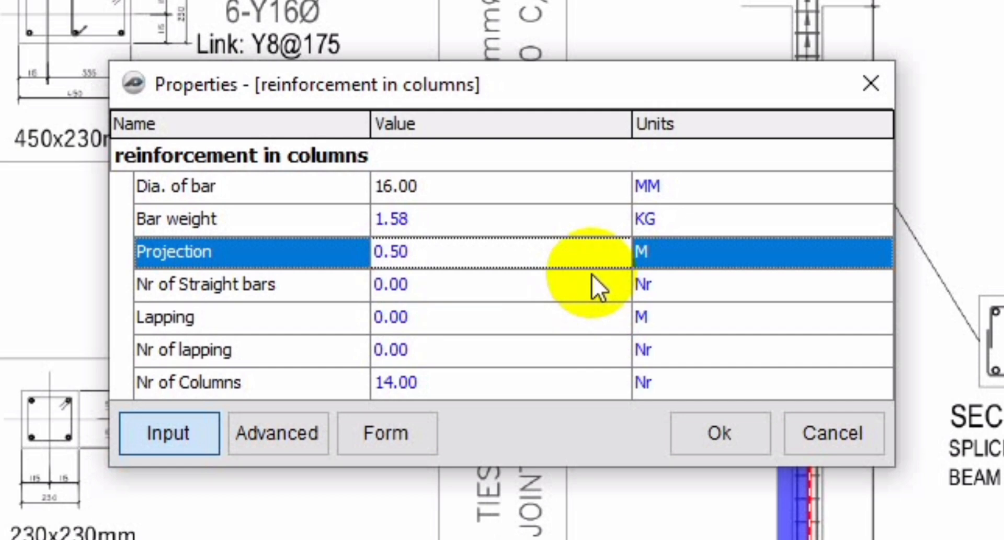
left_click(575, 297)
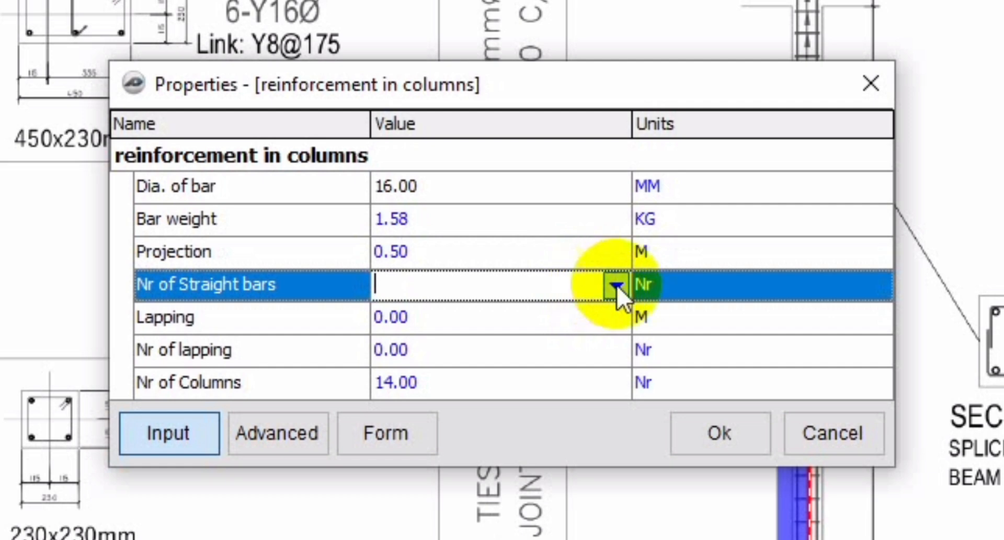
left_click(618, 286)
left_click(517, 335)
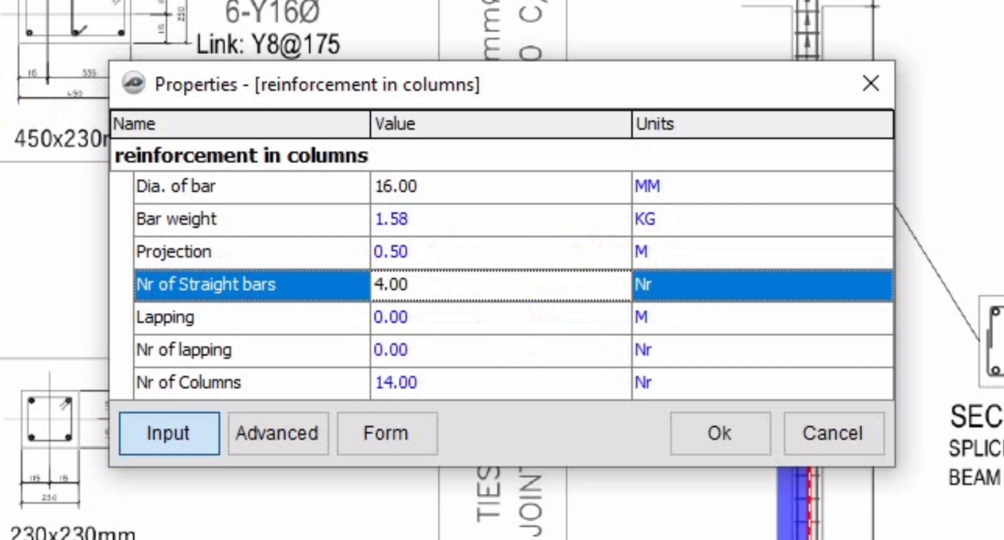
- Set the column reinforcement's lapping to 0.60 m and the number of lapping to 4, and confirm the properties
left_click(427, 313)
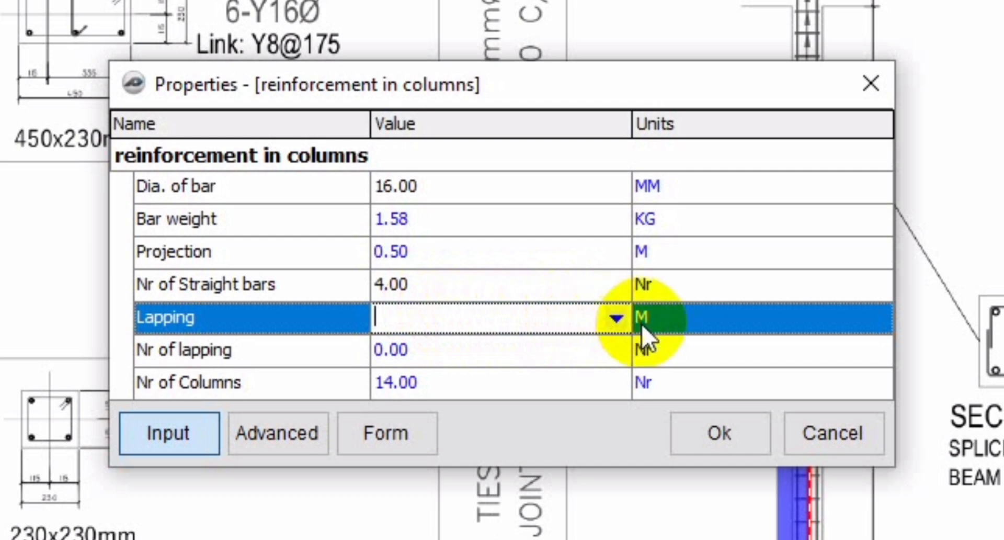
left_click(618, 318)
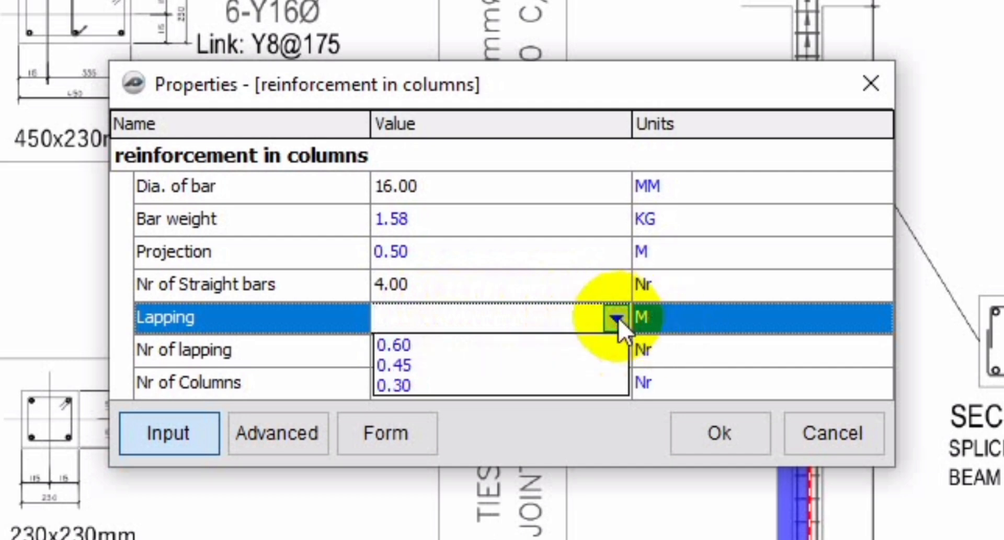
left_click(623, 353)
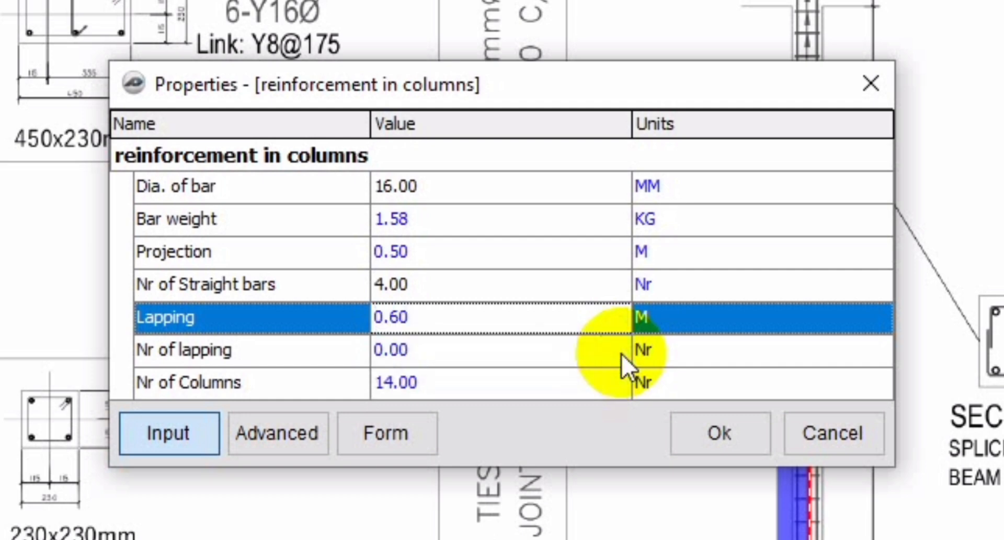
left_click(570, 349)
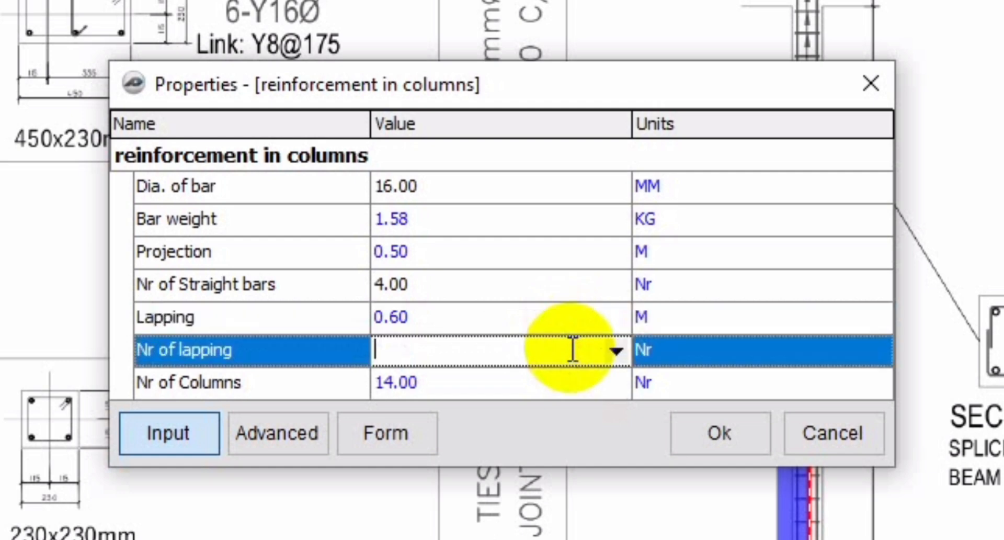
left_click(616, 349)
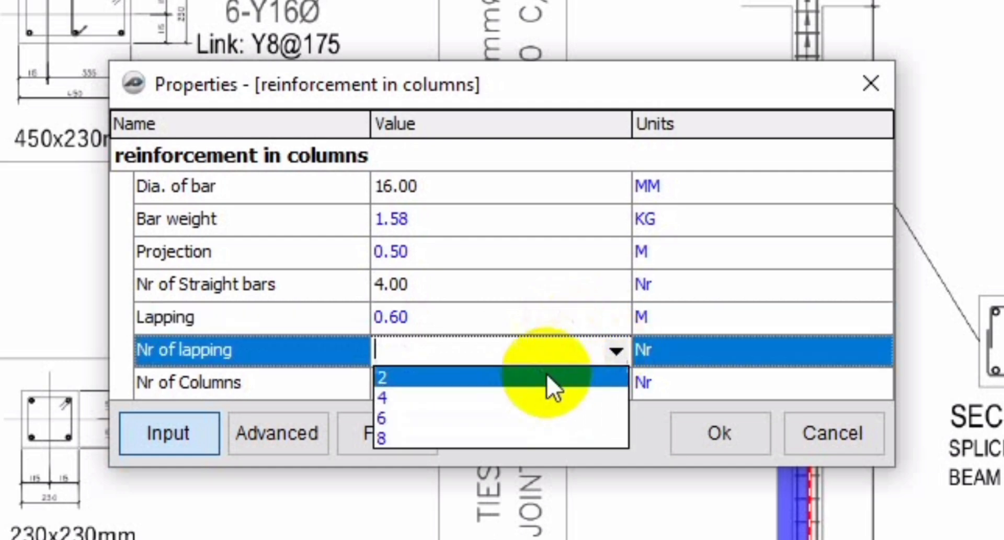
left_click(528, 396)
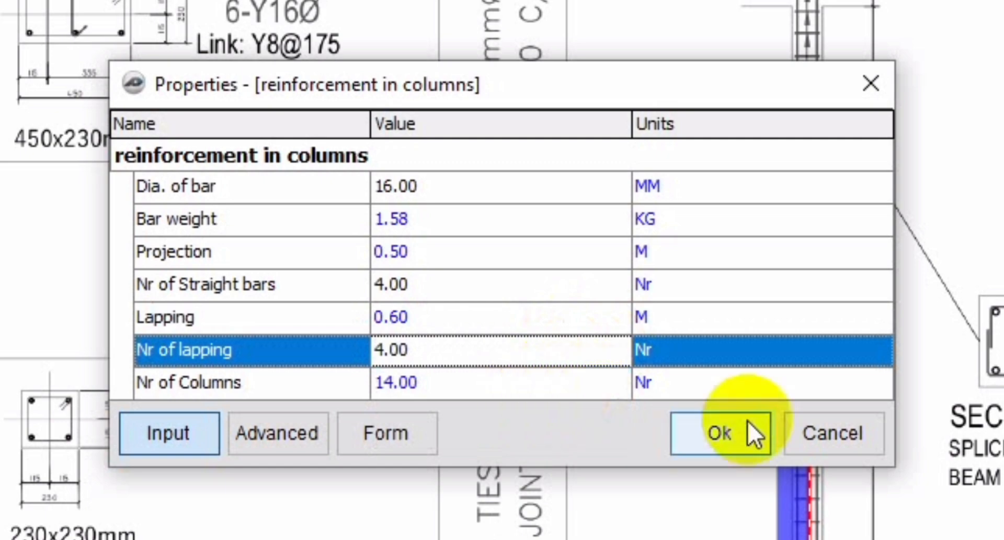
left_click(758, 431)
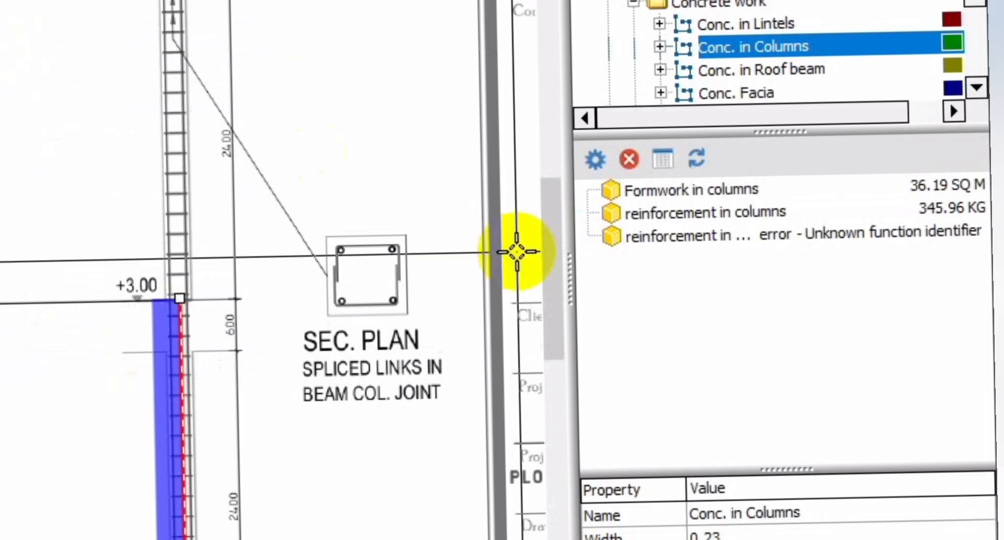
- In the takeoff's reinforcement in columns (stirrups) part, set the bar diameter to 8 mm and the bar weight to 0.394 kg
left_click(790, 209)
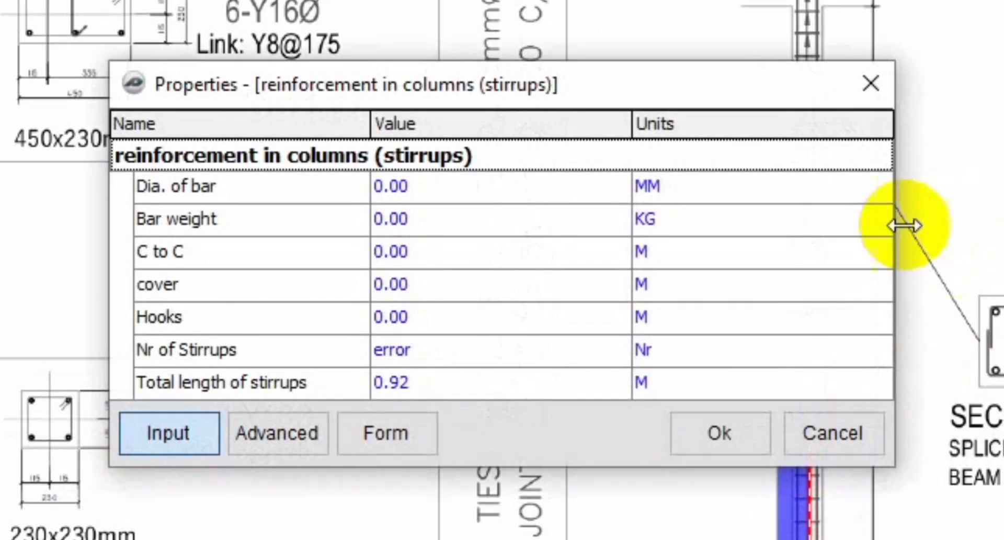
left_click(542, 195)
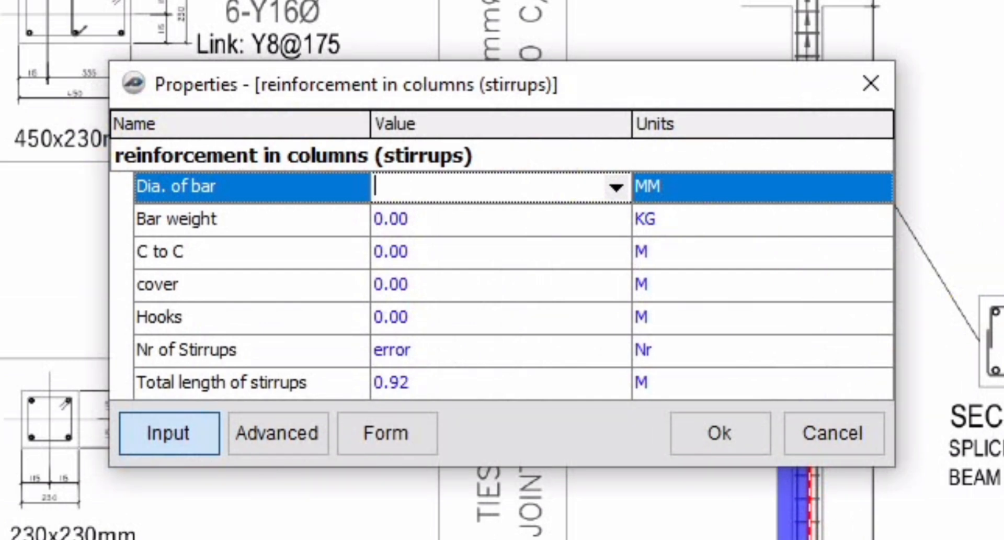
left_click(609, 189)
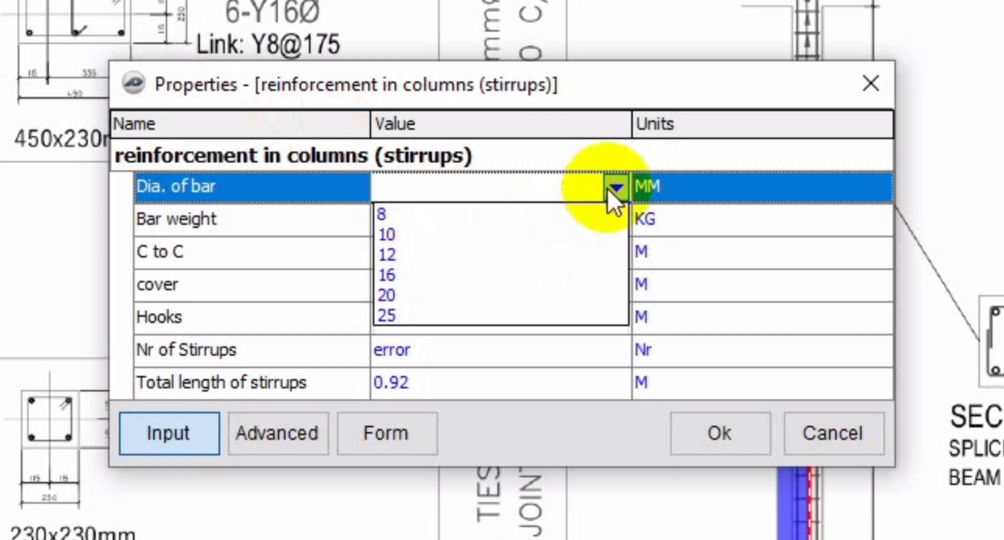
left_click(426, 221)
left_click(523, 215)
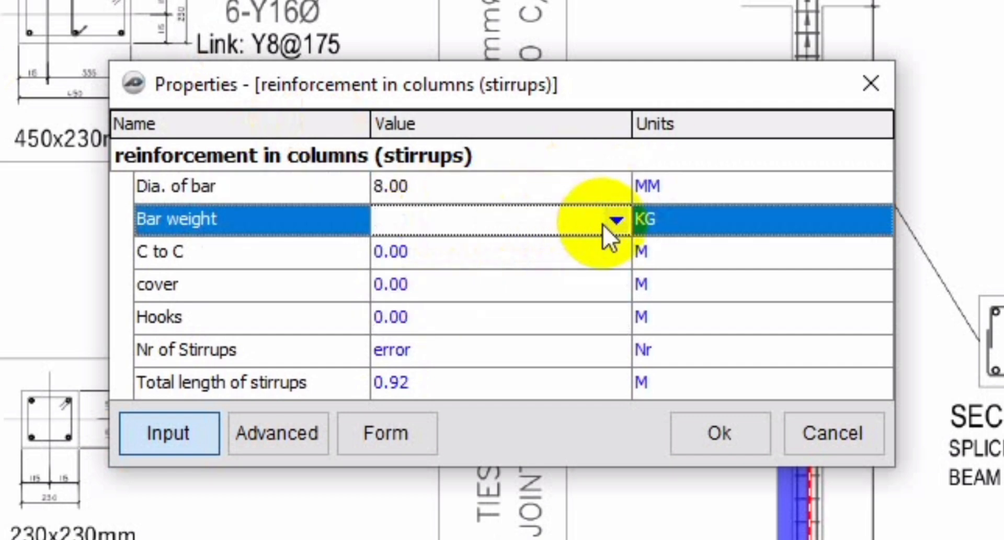
left_click(634, 222)
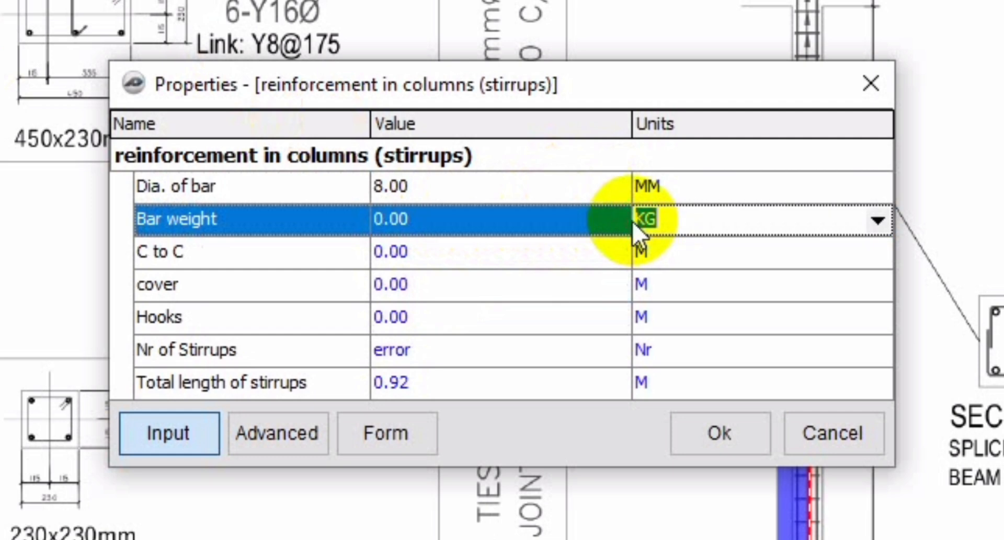
left_click(619, 216)
left_click(620, 216)
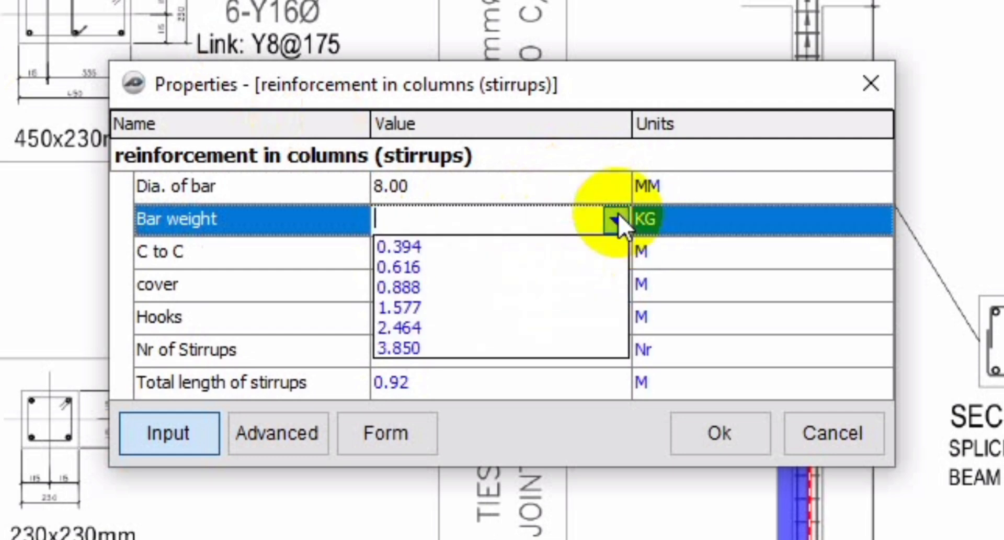
left_click(582, 238)
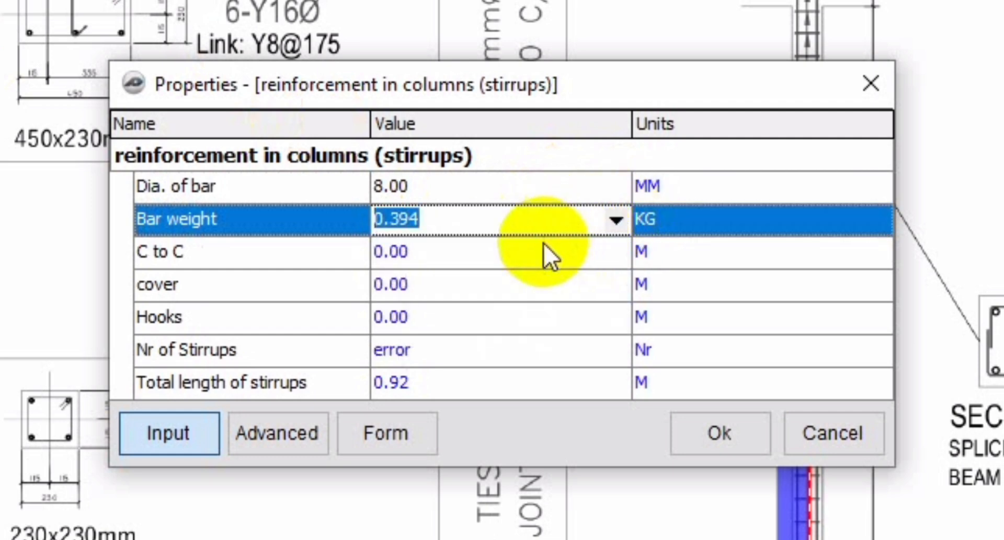
- Set the stirrups' C to C spacing to 0.17 m and the cover to 0.20 m
left_click(542, 261)
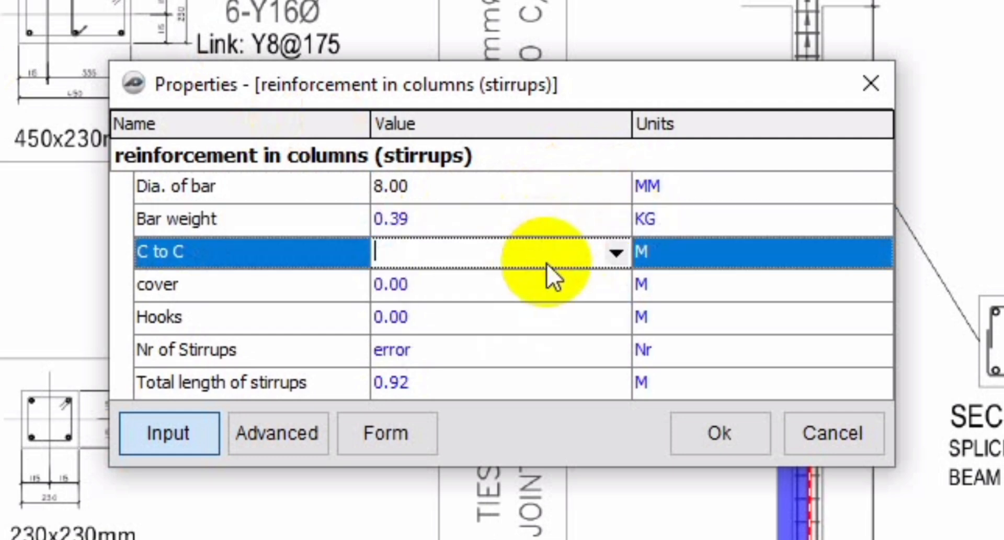
left_click(618, 257)
left_click(477, 280)
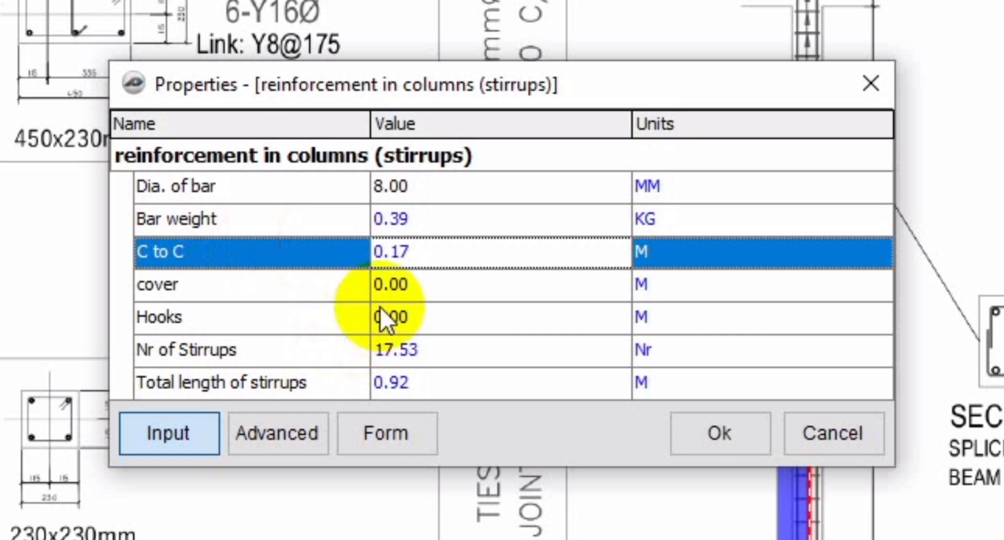
left_click(456, 290)
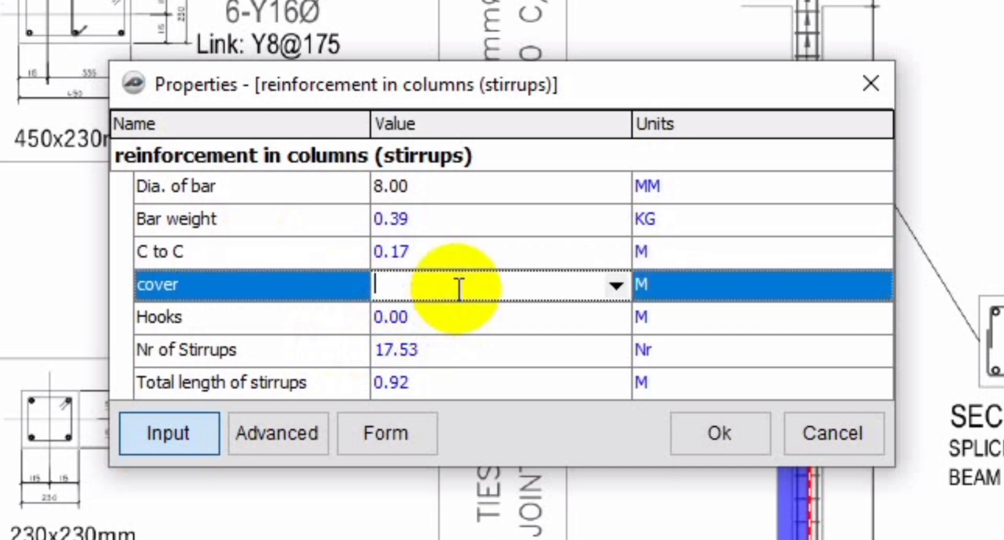
left_click(614, 293)
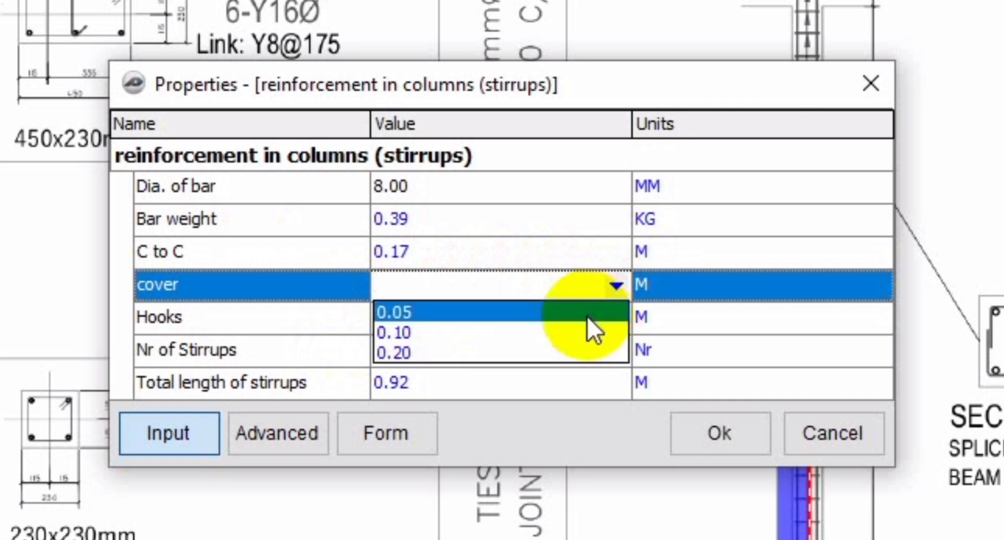
left_click(576, 353)
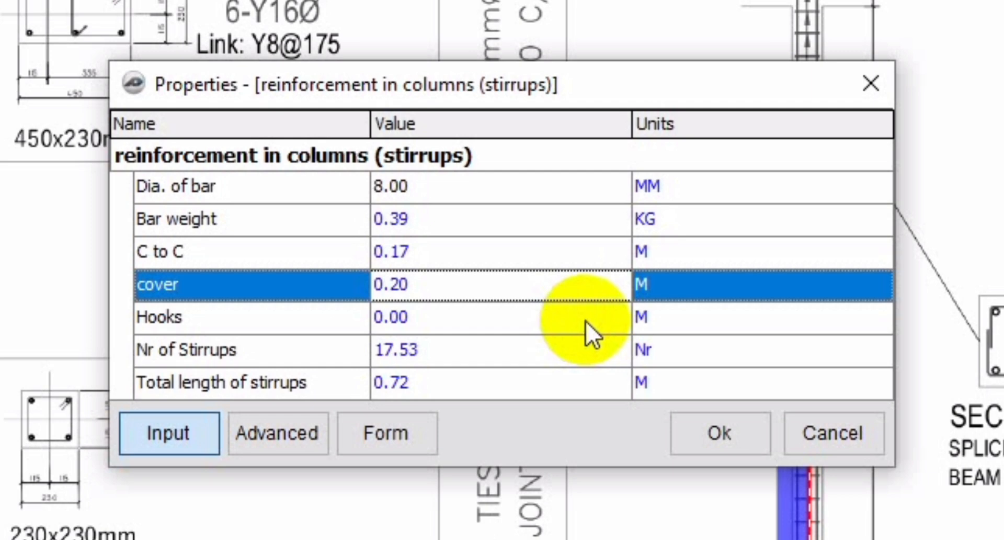
- Set the stirrups' hooks to 0.30 m and confirm the stirrup properties
left_click(620, 314)
left_click(618, 315)
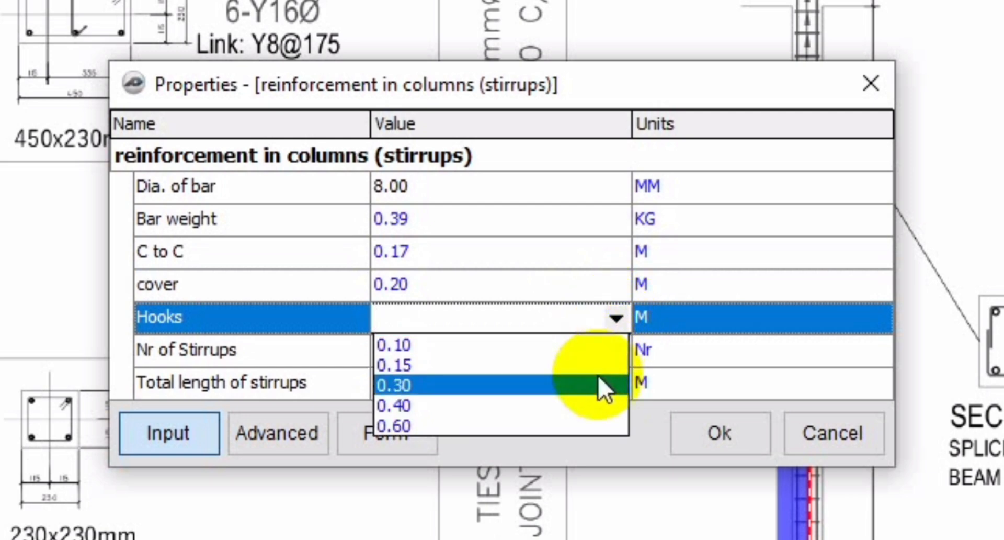
left_click(598, 377)
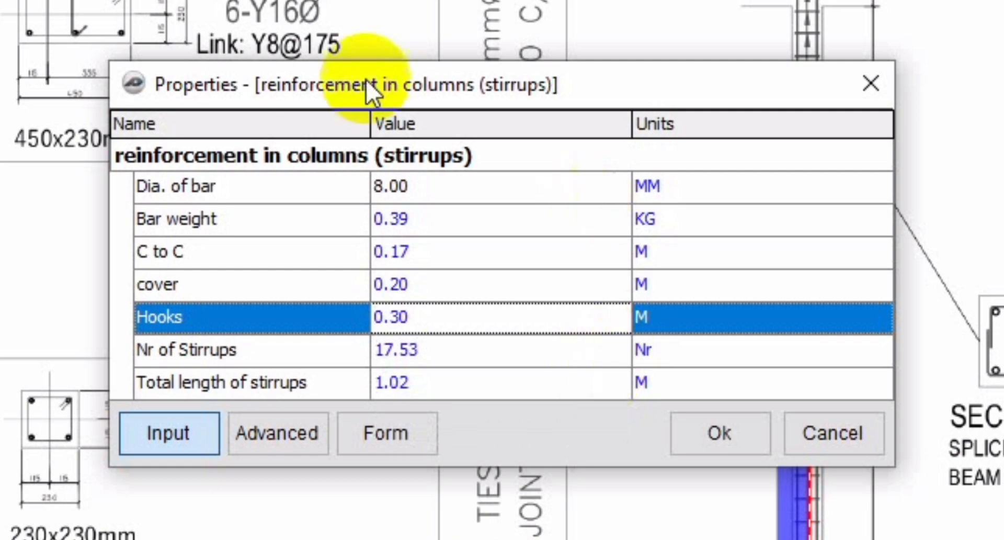
left_click(719, 437)
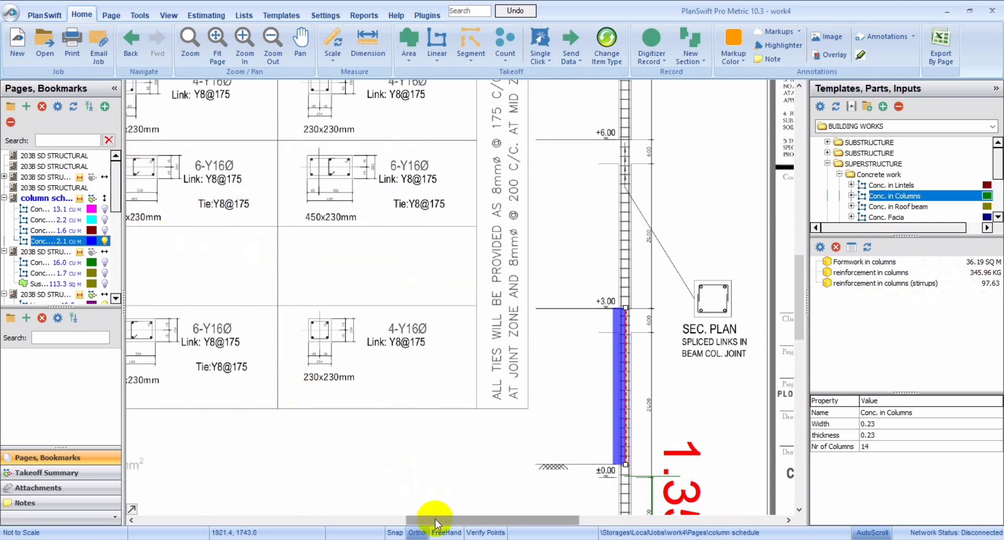
- Check the width, thickness and column count of the latest column takeoff in its properties
left_click_drag(435, 523, 415, 523)
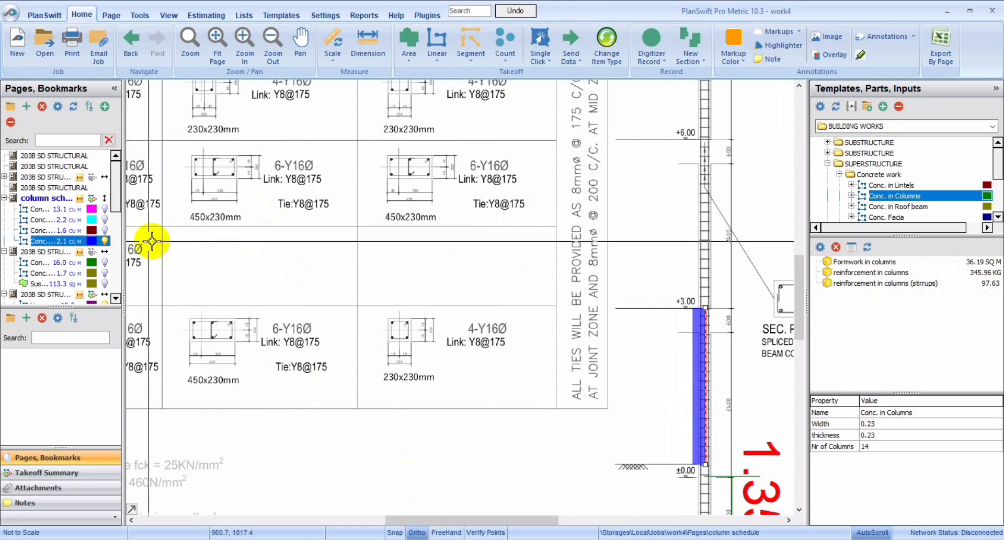
double_click(100, 241)
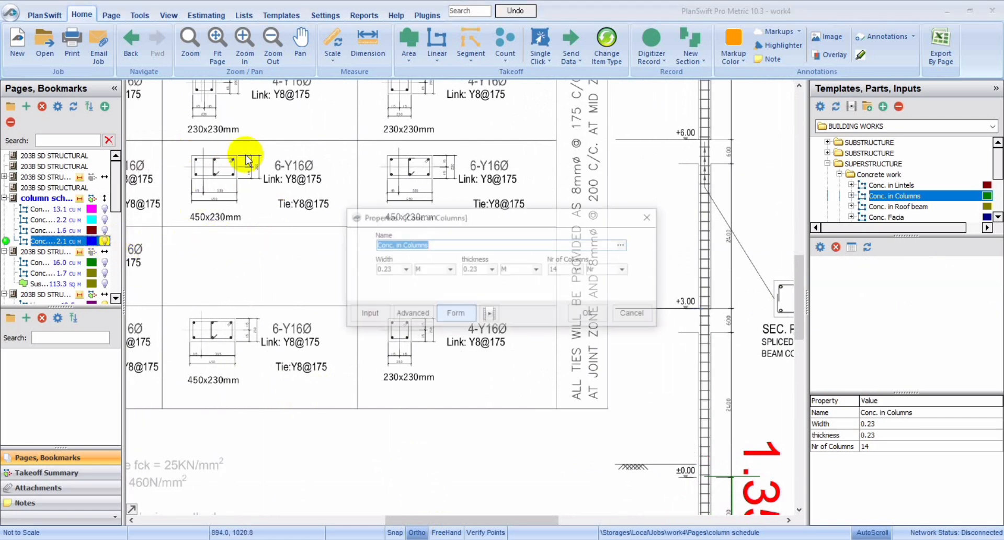
left_click(650, 216)
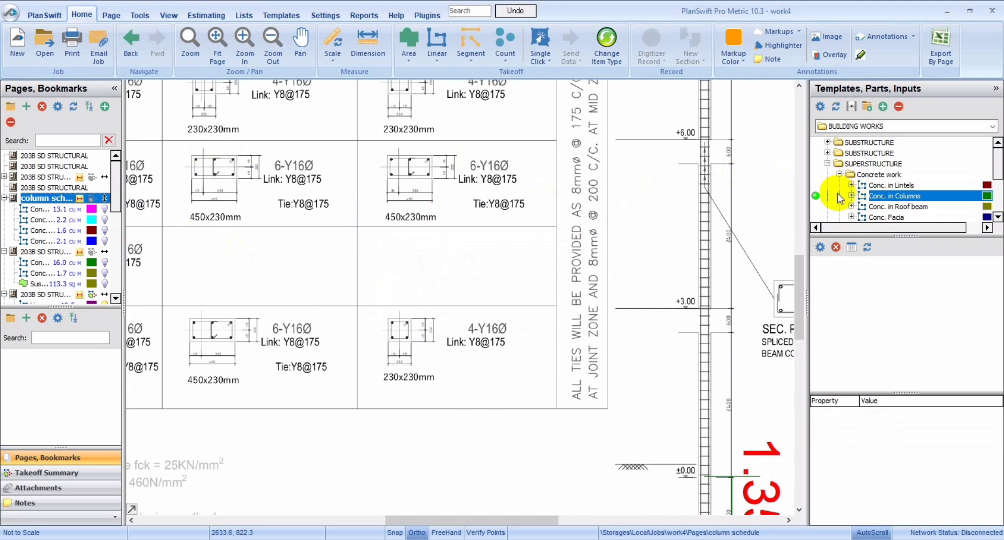
- Start another Conc. in Columns takeoff with width 0.45 m, thickness 0.23 m and 7 columns
double_click(819, 197)
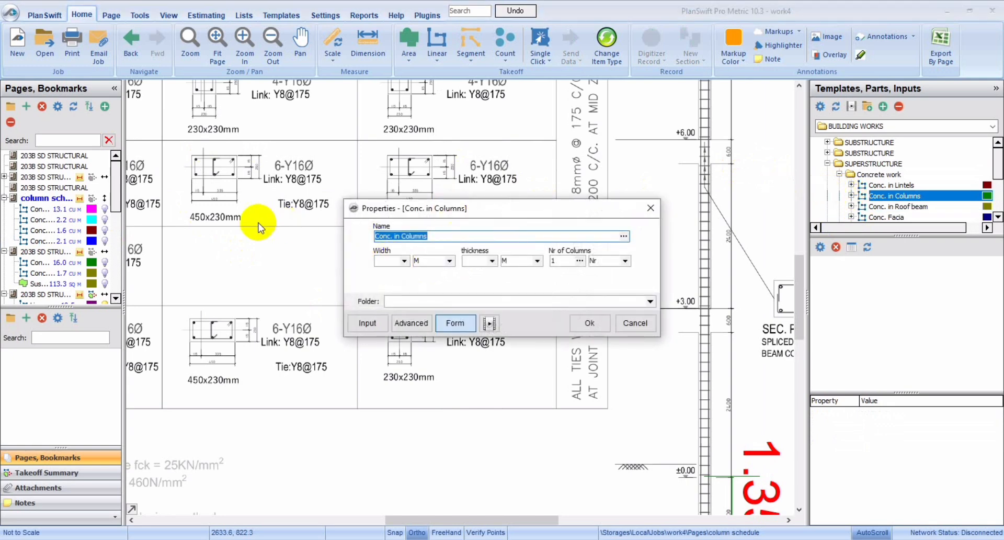
left_click(404, 260)
left_click(404, 281)
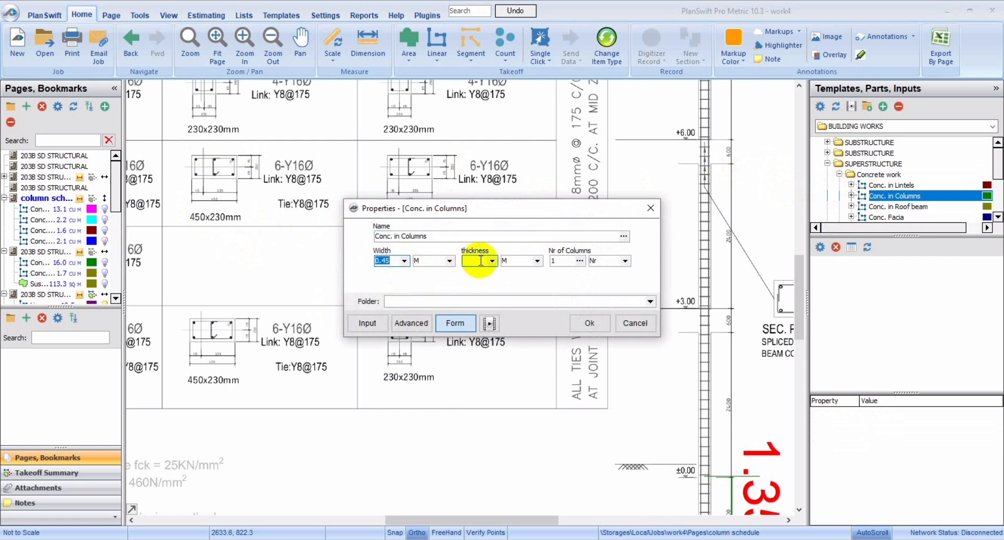
left_click(492, 261)
left_click(474, 272)
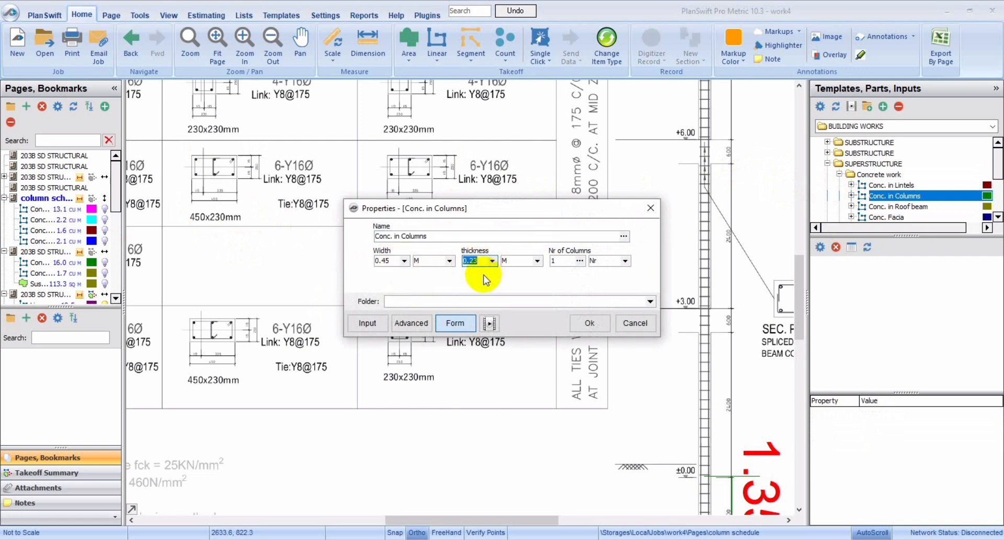
left_click(558, 261)
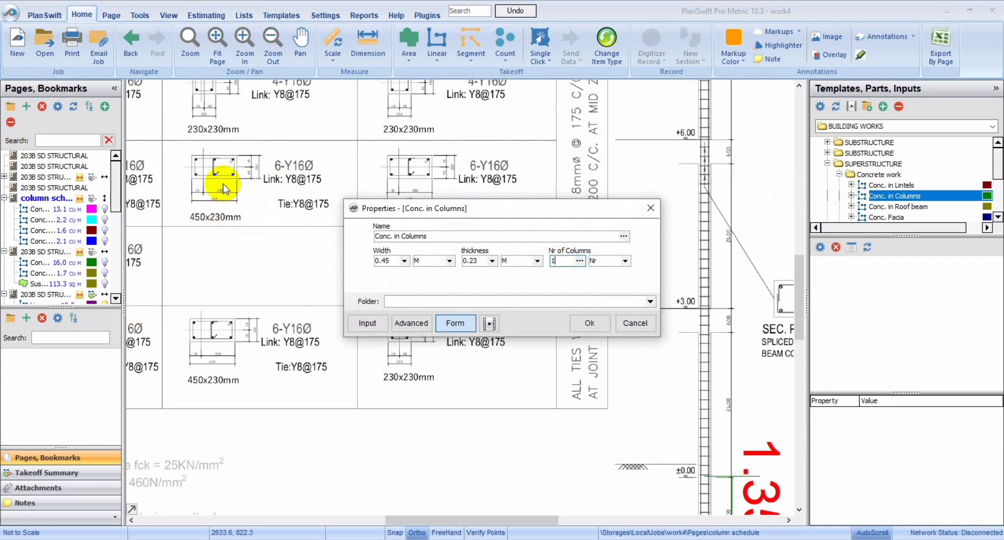
key("BackSpace")
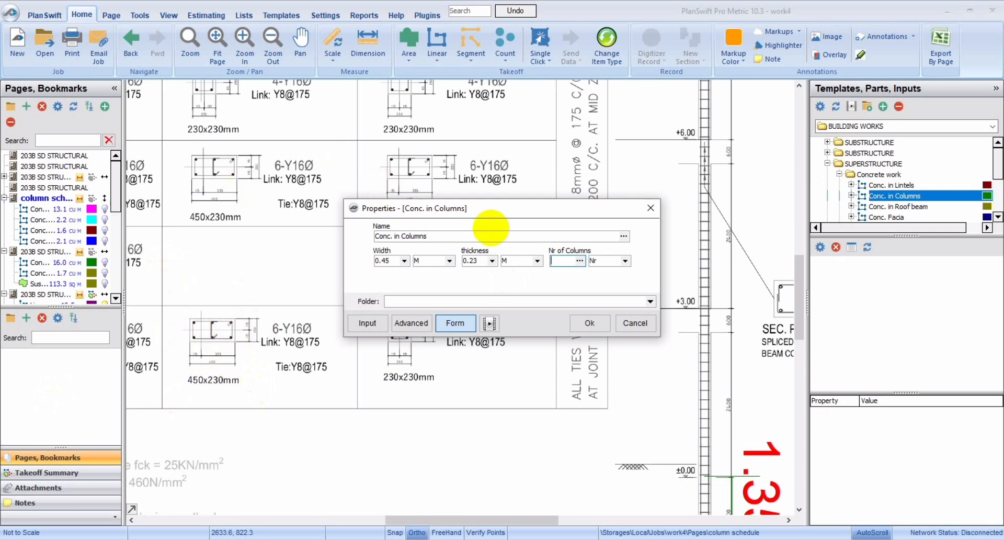
type("7")
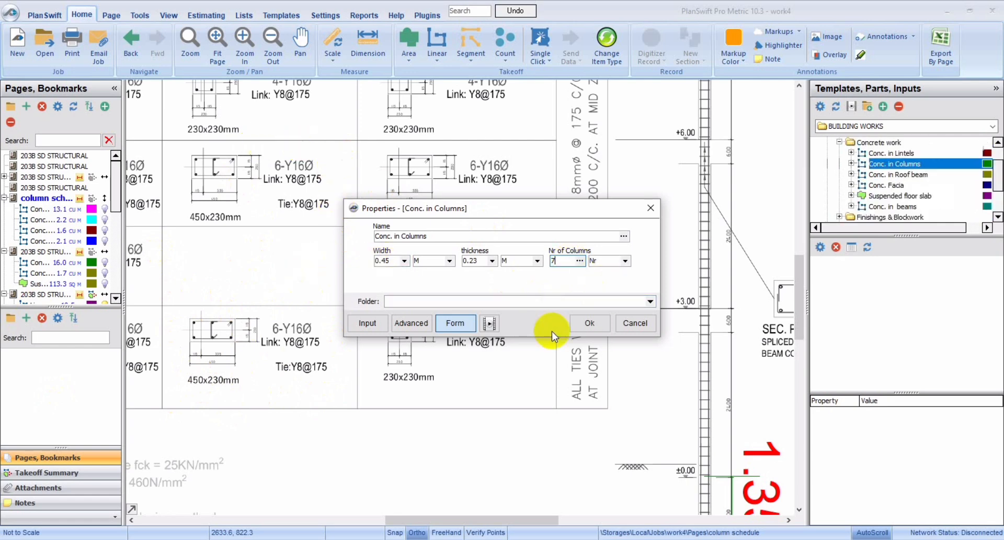
left_click(587, 322)
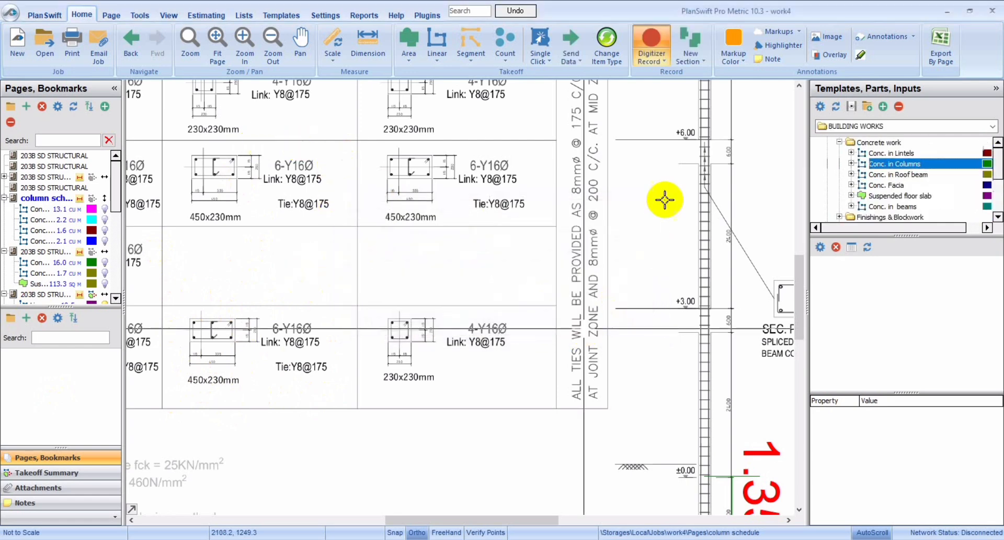
- Record the column height on the vertical section from the +3.00 level up to the +6.00 level, and end the takeoff
left_click(702, 309)
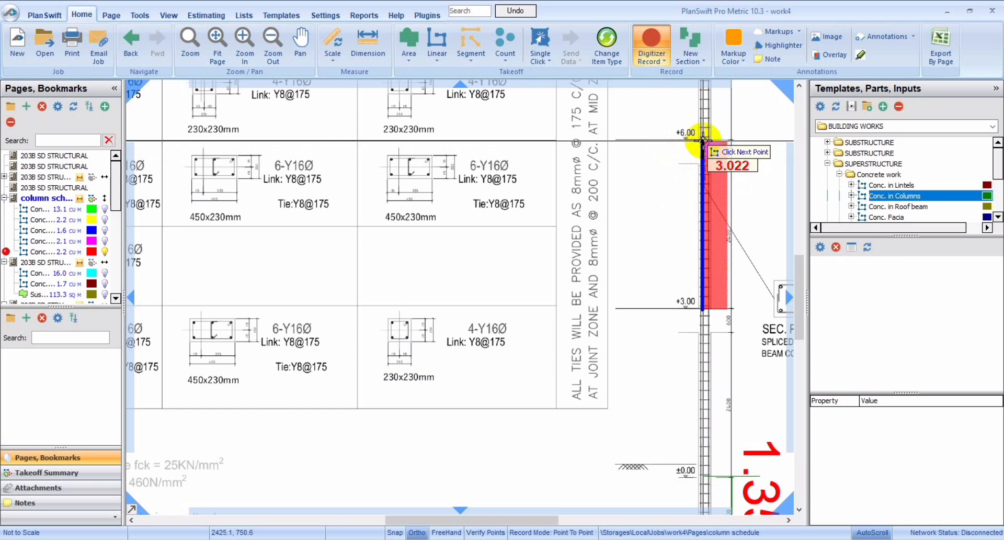
double_click(704, 140)
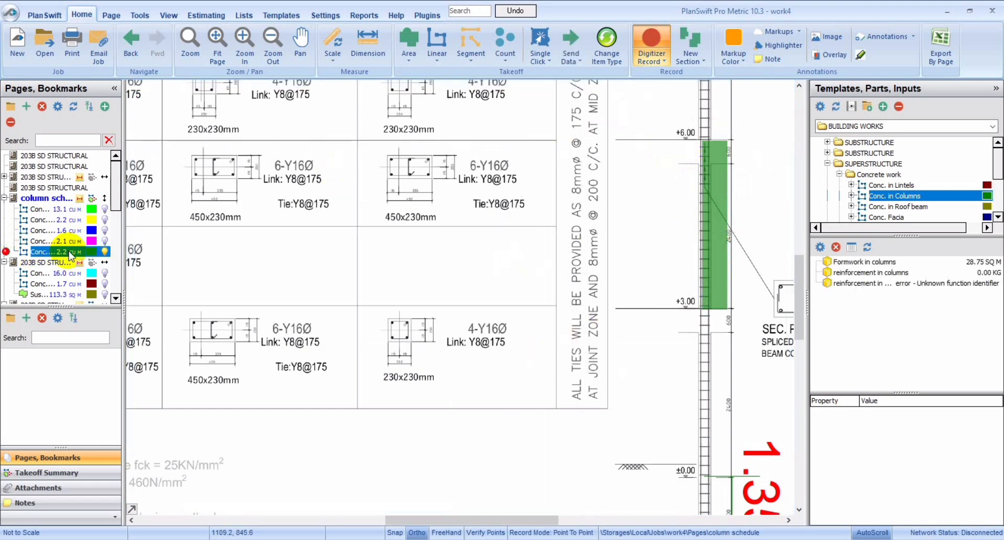
double_click(904, 273)
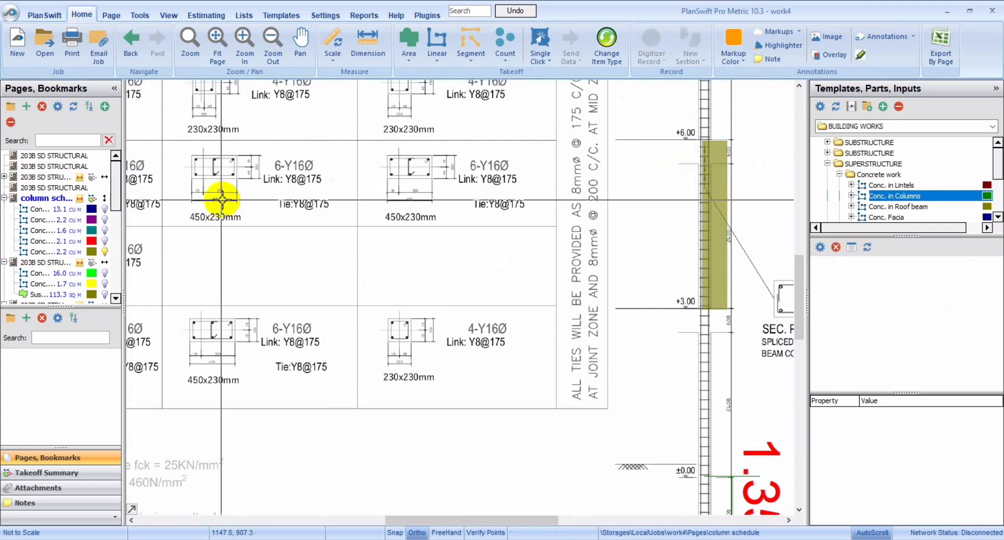
- Open the main reinforcement properties of the latest 450x230 mm column takeoff and set bar diameter 16 mm and bar weight 1.577 kg
left_click(44, 253)
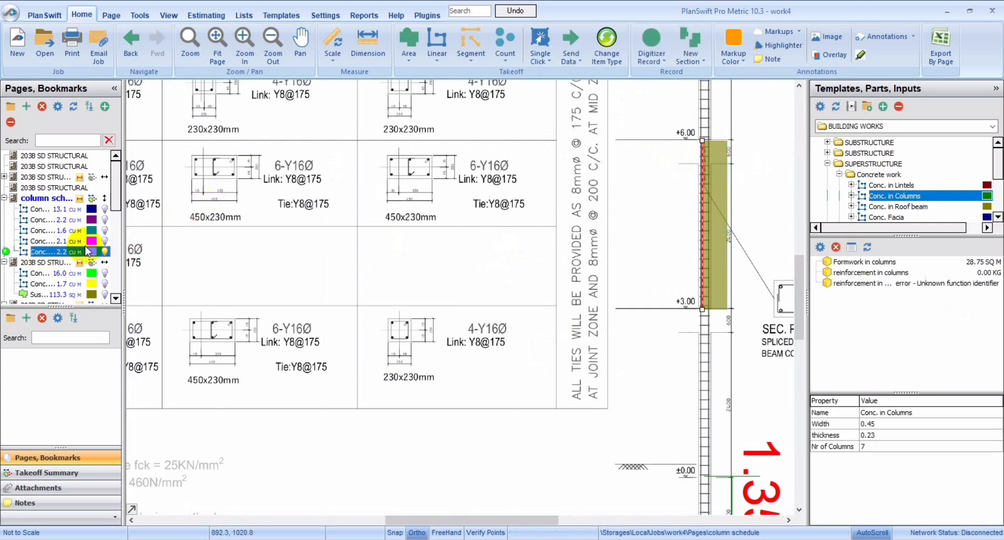
left_click(897, 274)
double_click(895, 276)
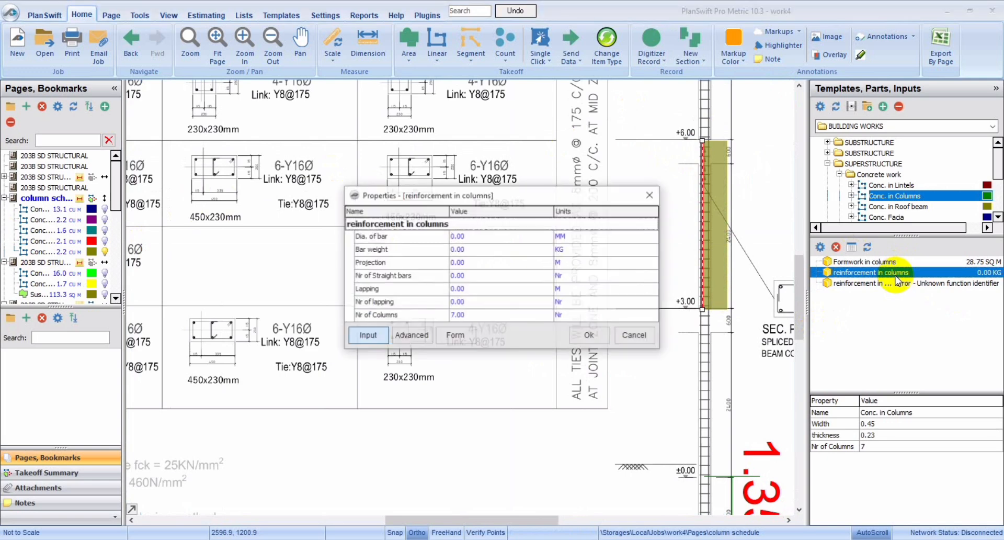
left_click(511, 234)
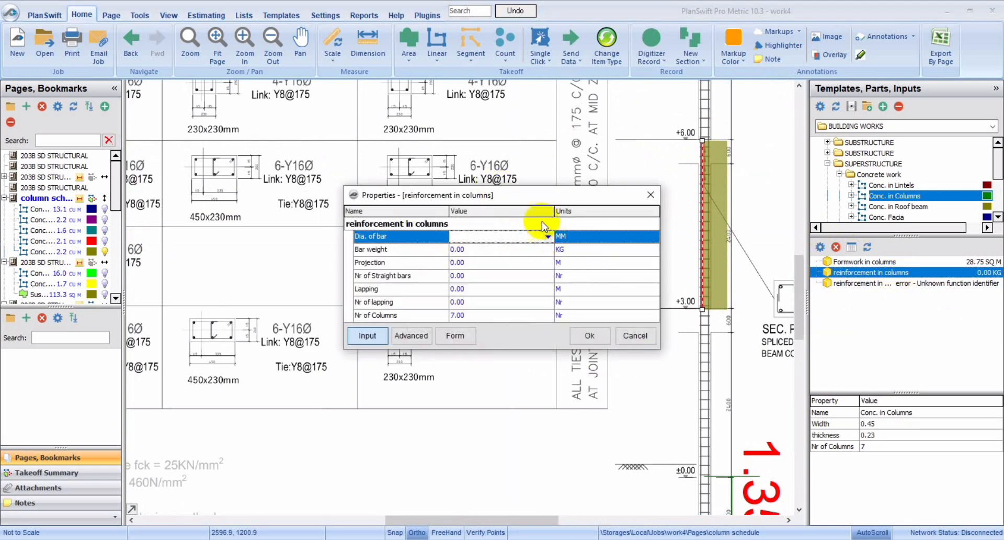
left_click_drag(535, 192, 545, 239)
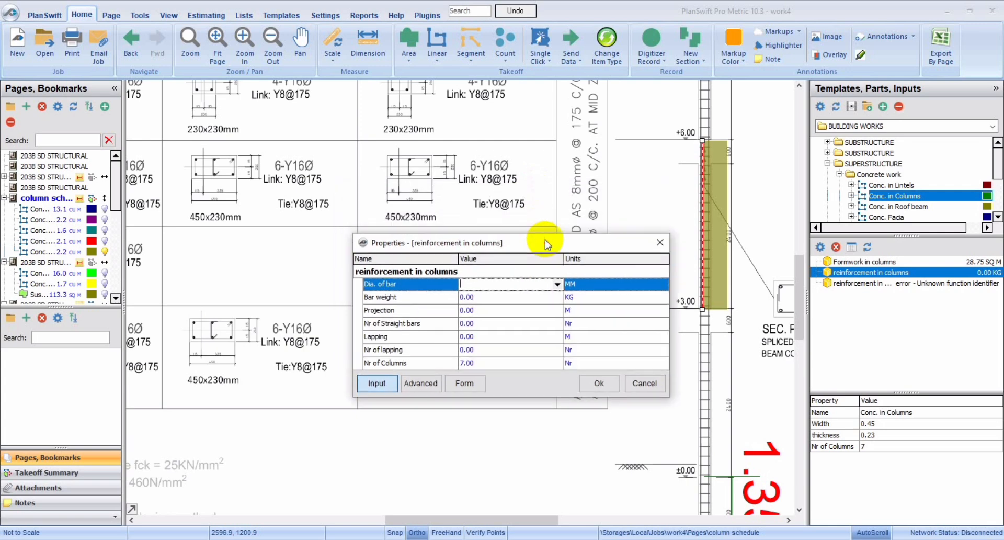
left_click(557, 283)
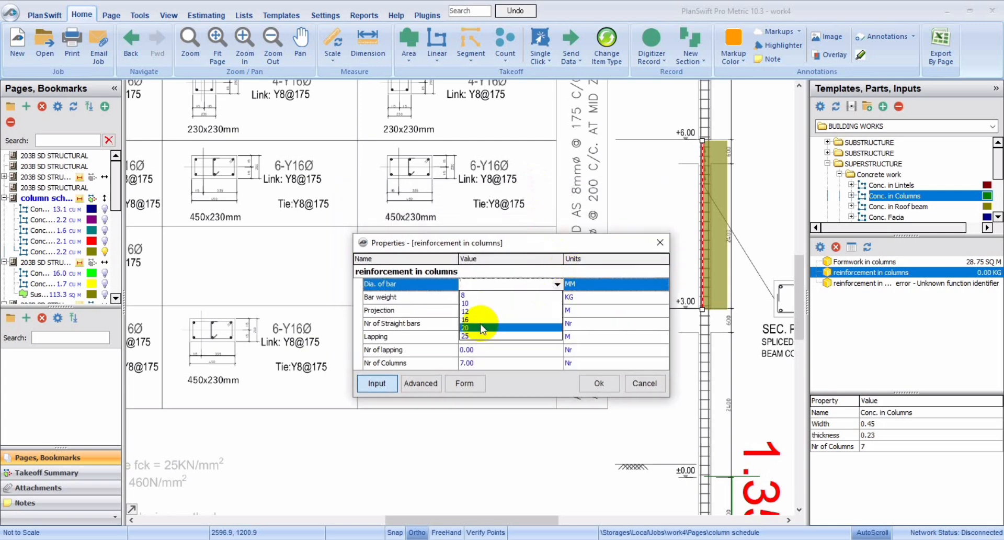
left_click(479, 320)
left_click(523, 295)
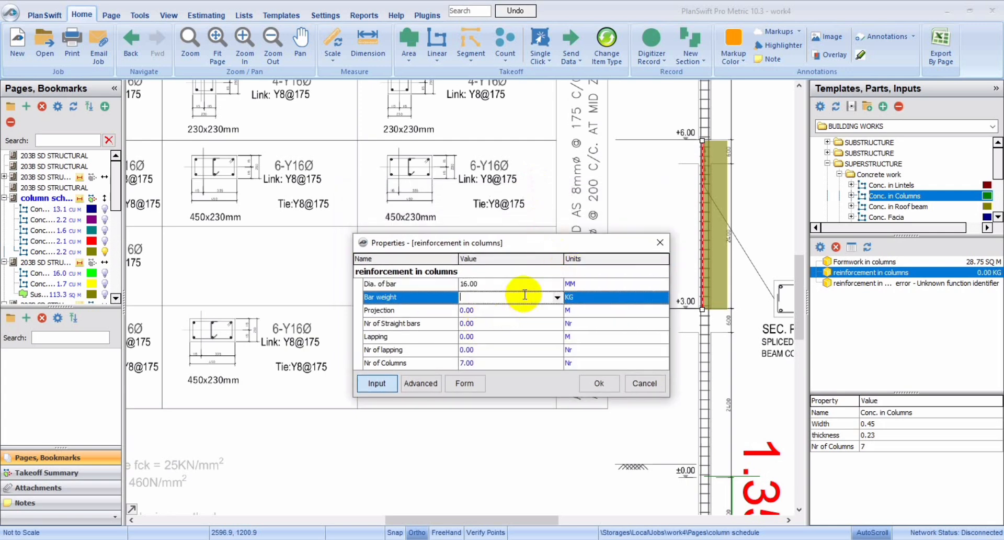
left_click(557, 297)
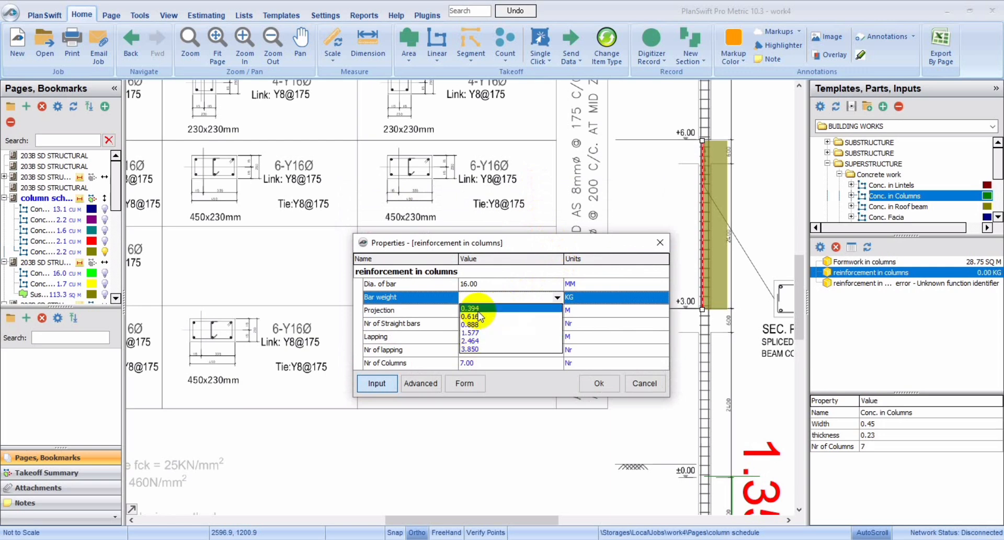
left_click(478, 332)
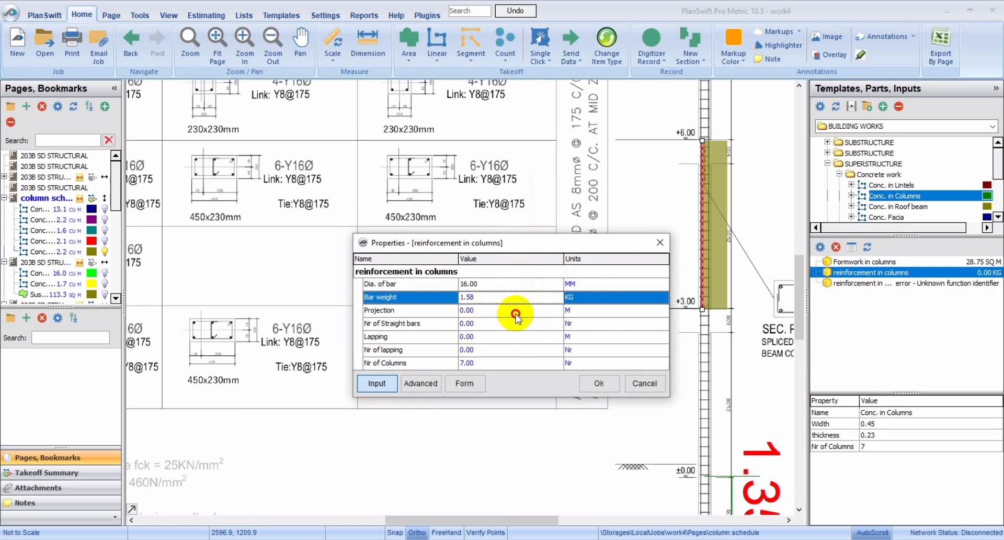
- Set the main reinforcement's projection to 0.50 m and the number of straight bars to 6
left_click(523, 310)
left_click(556, 311)
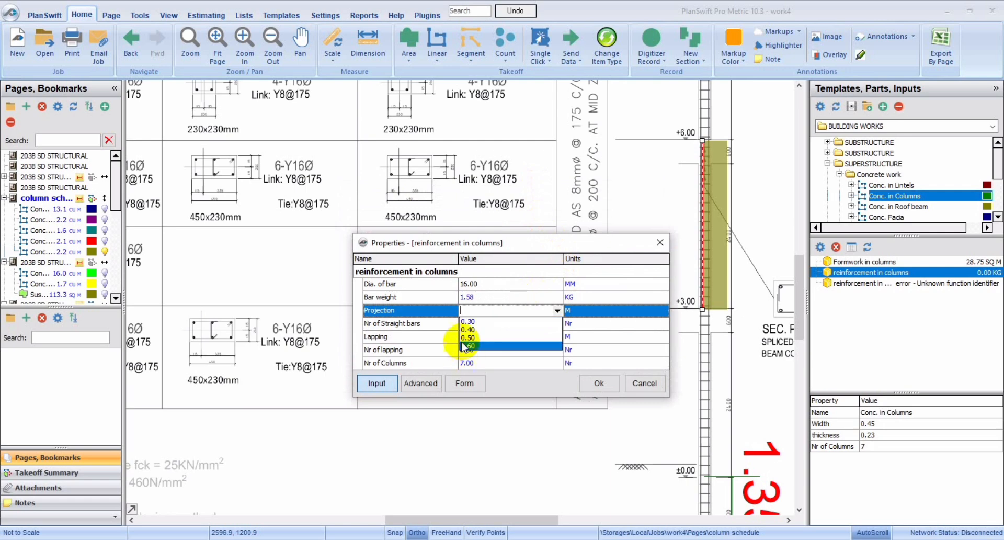
left_click(481, 338)
left_click(500, 326)
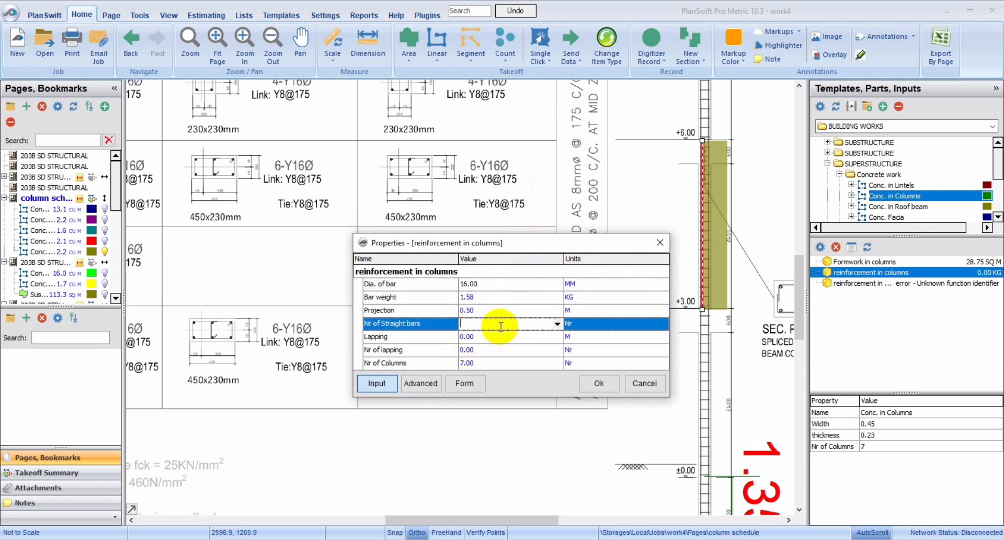
left_click(557, 325)
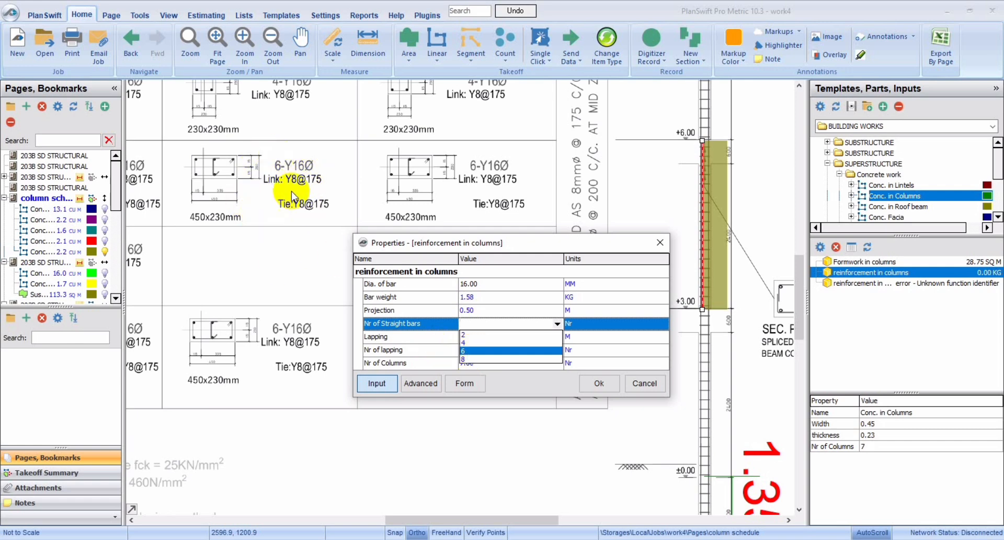
left_click(468, 351)
- Set the main reinforcement's lapping to 0.45 m and number of laps to 6, and confirm the properties
left_click(489, 336)
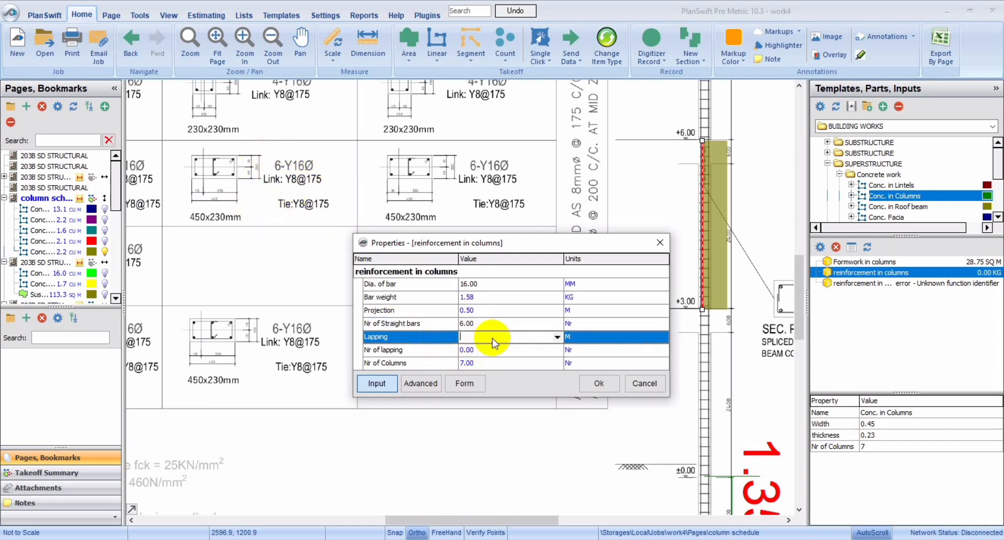
left_click(557, 337)
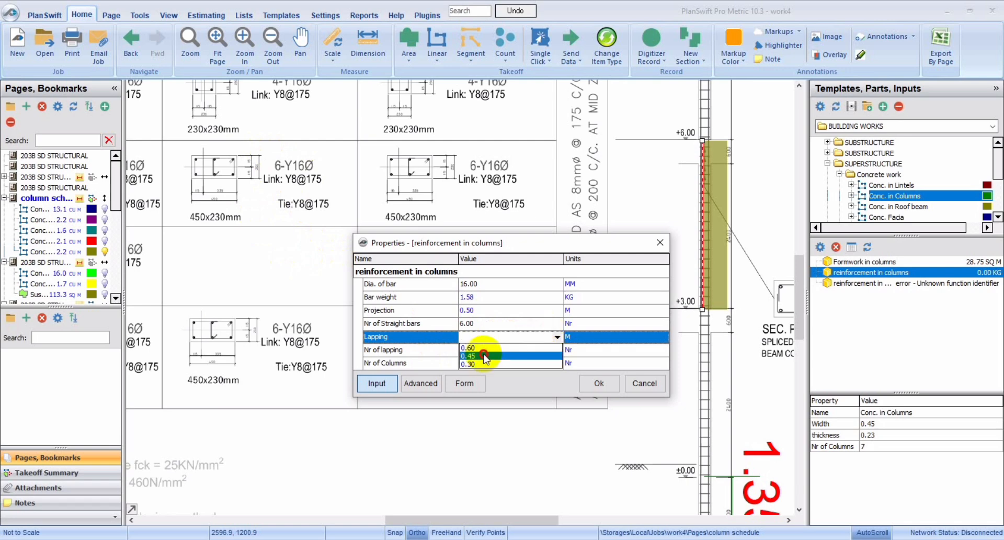
left_click(485, 356)
left_click(517, 350)
left_click(557, 350)
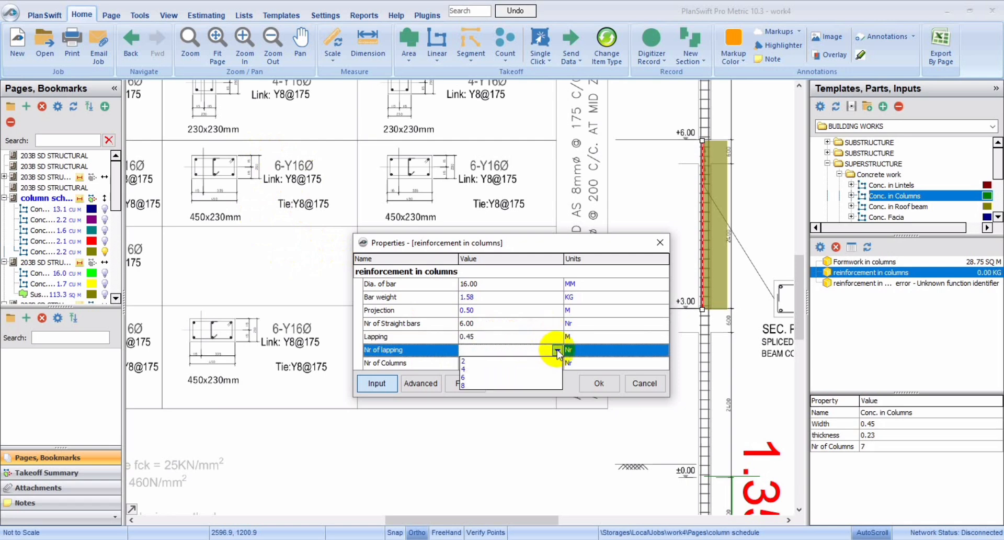
left_click(477, 378)
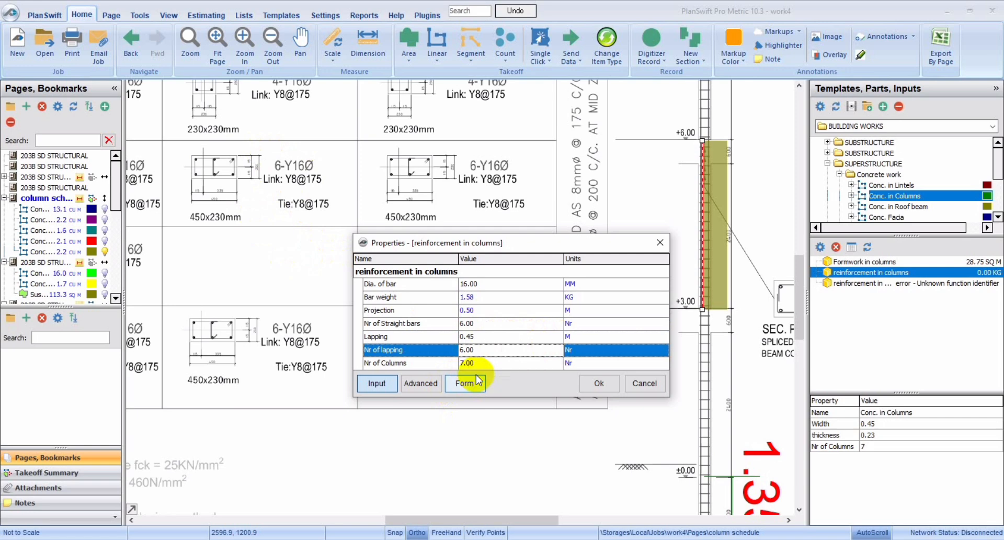
left_click(592, 385)
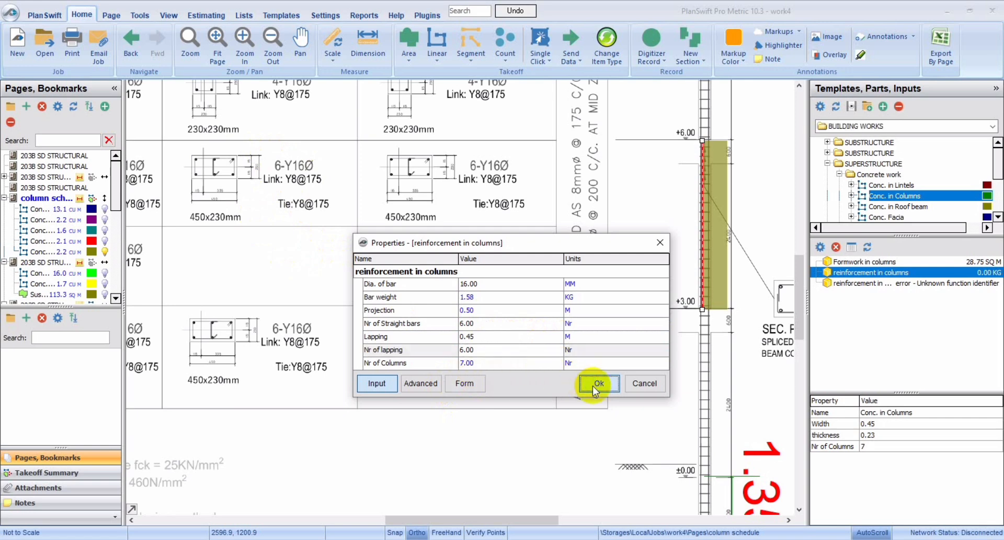
- Open the stirrup reinforcement properties of the same column takeoff and set bar diameter 8 mm and bar weight 0.394 kg
left_click(47, 252)
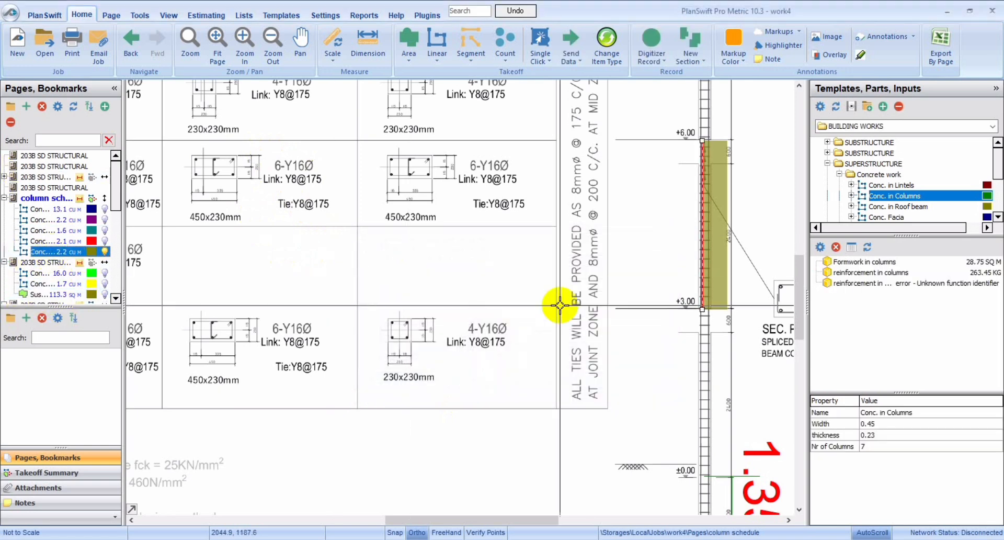
double_click(964, 285)
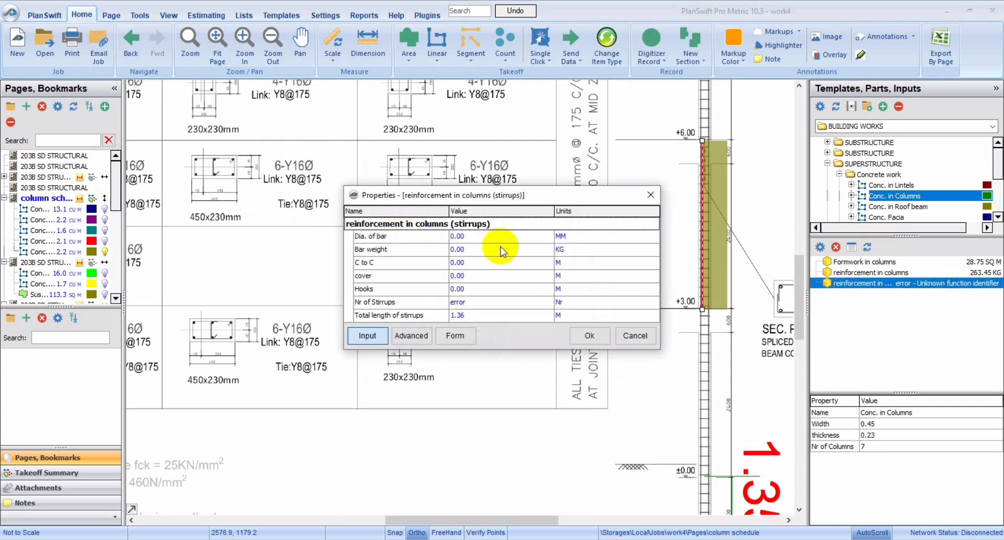
left_click(499, 239)
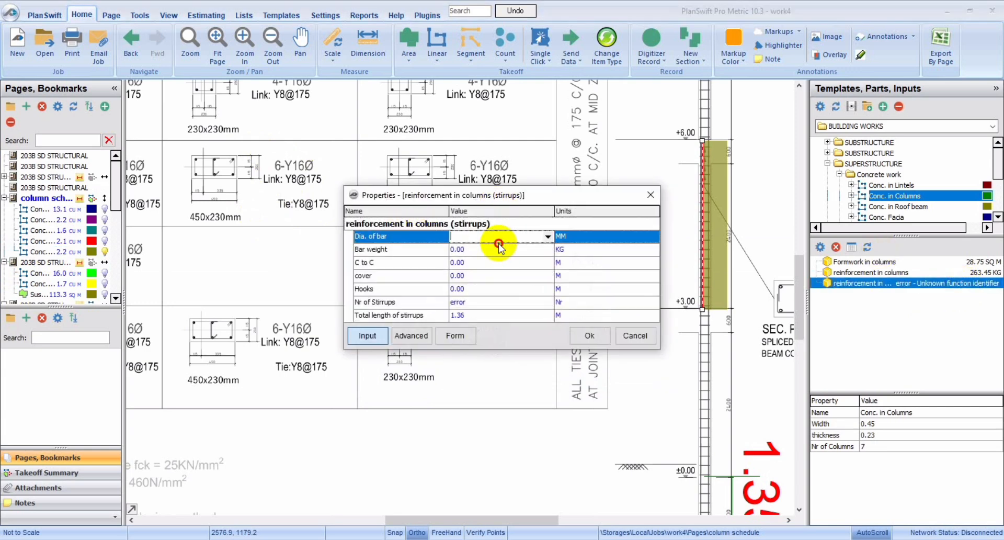
left_click(547, 235)
left_click(455, 247)
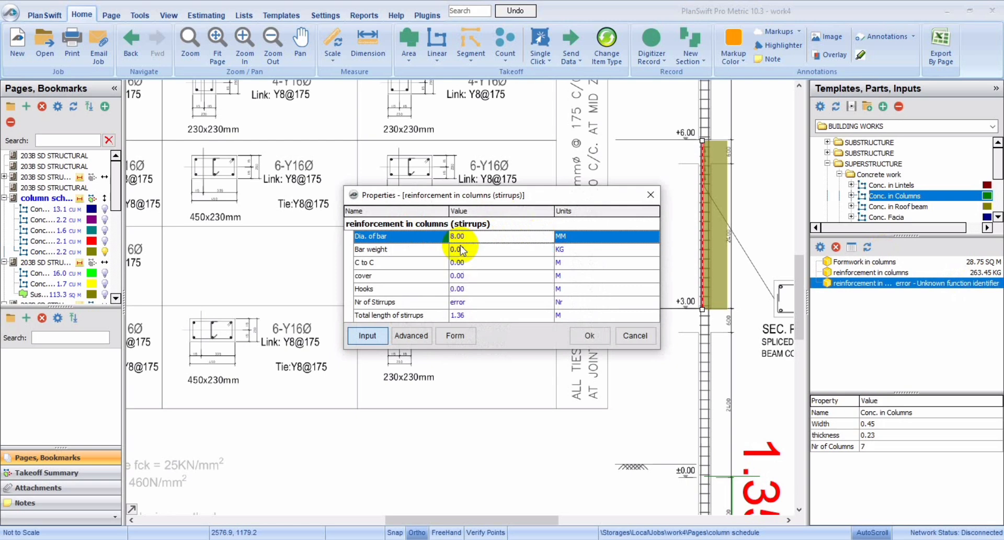
left_click(479, 252)
left_click(547, 249)
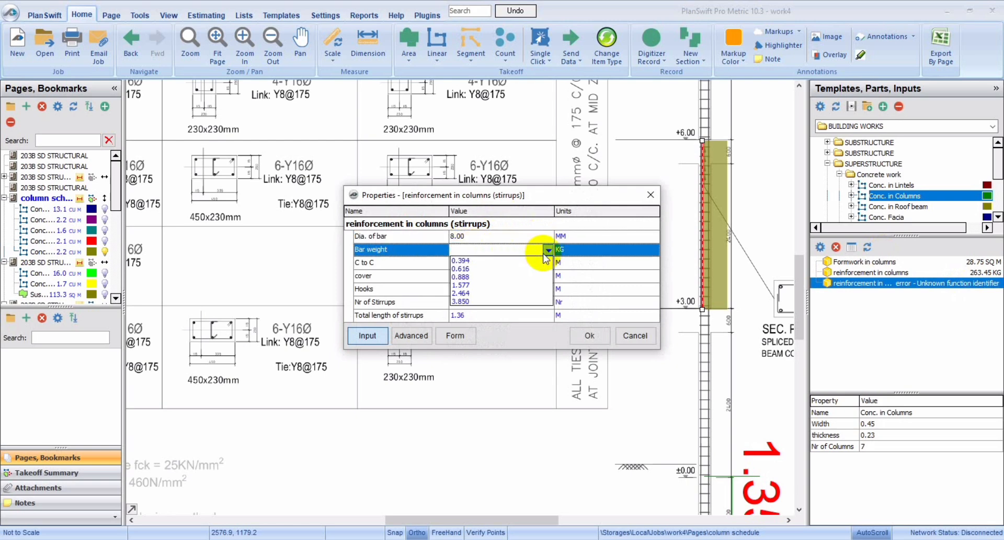
left_click(472, 261)
- Set the stirrups' centre-to-centre spacing to 0.175 m and the cover to 0.10 m
left_click(484, 262)
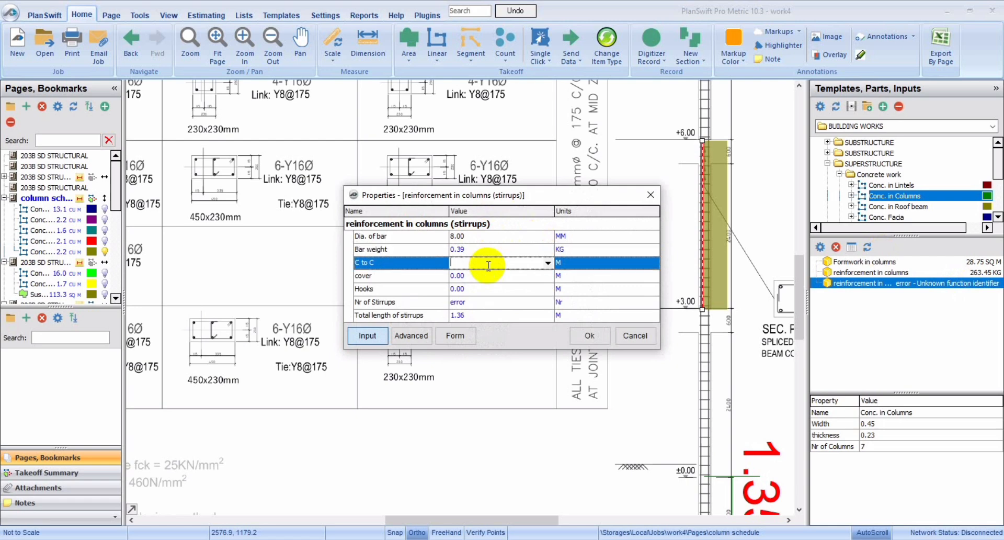
left_click(548, 262)
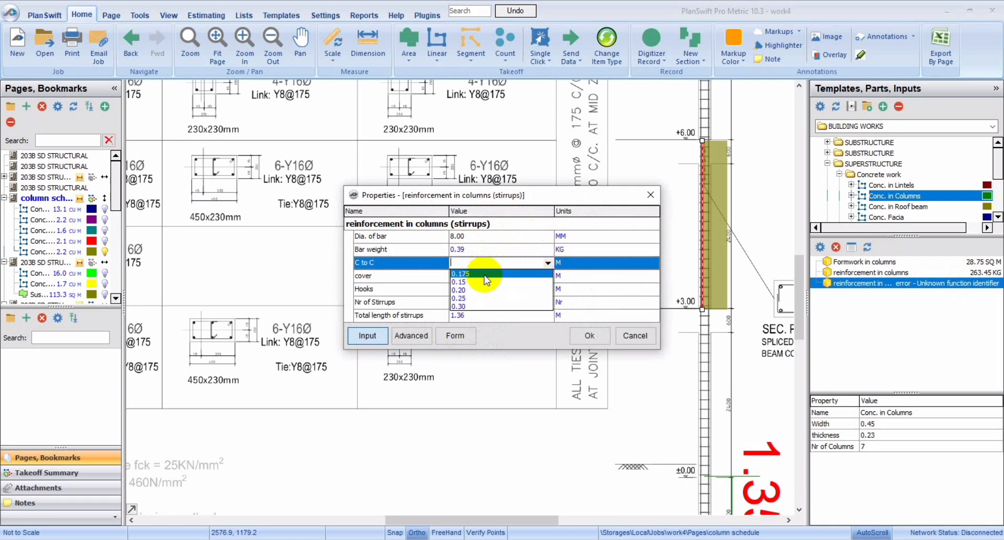
left_click(485, 274)
left_click(507, 277)
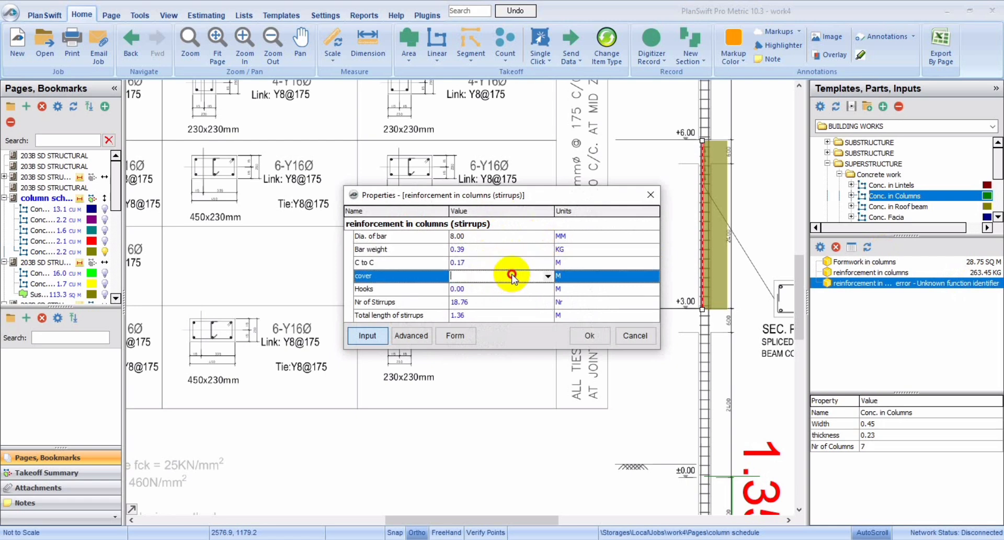
left_click(551, 275)
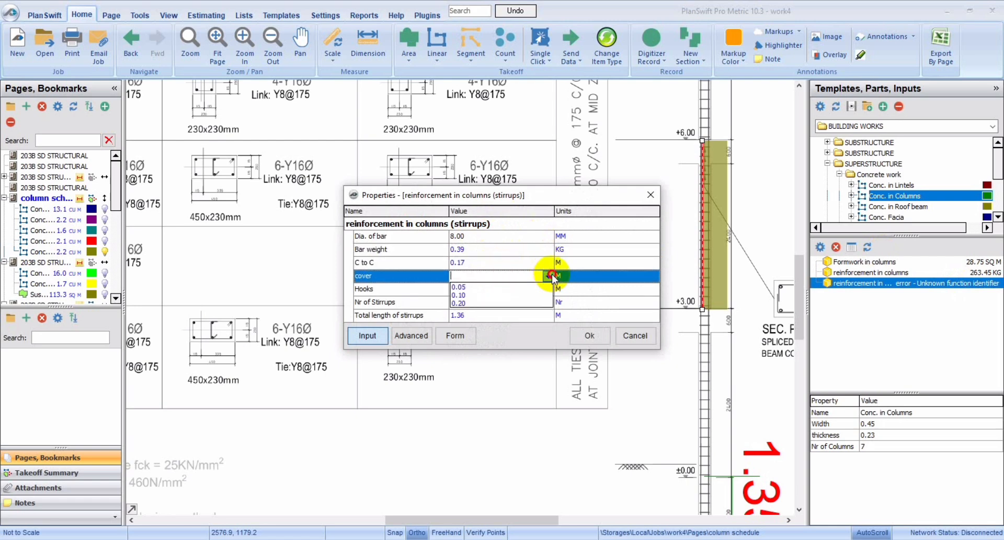
left_click(493, 295)
left_click(491, 298)
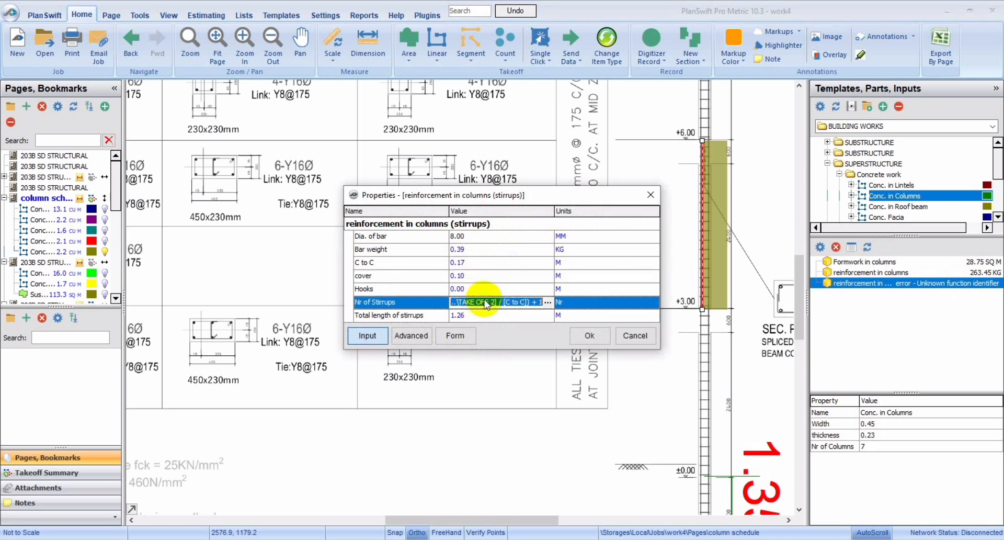
- Set the stirrup hooks to 0.30 m, confirm, and reselect the latest column takeoff to show its formwork and reinforcement quantities
left_click(491, 293)
left_click(548, 289)
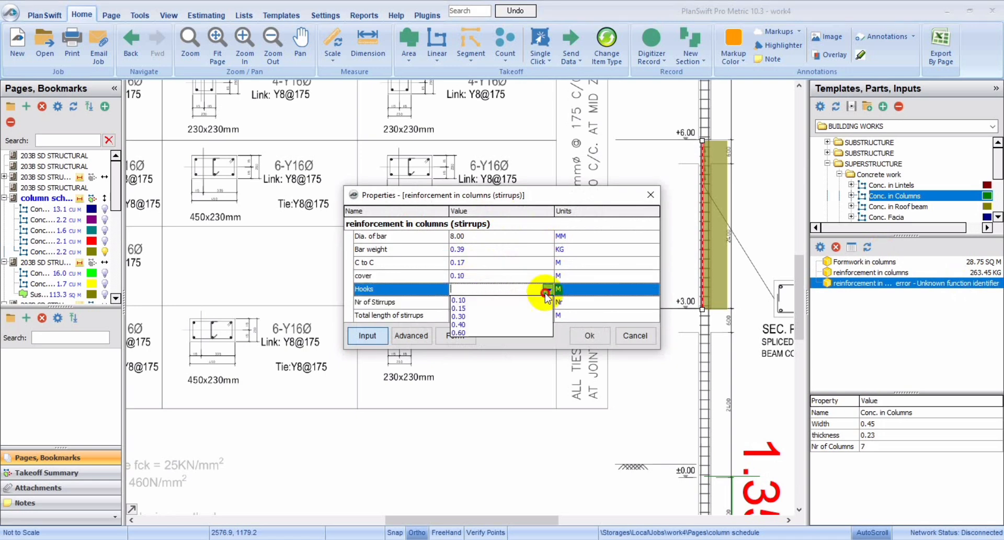
left_click(463, 316)
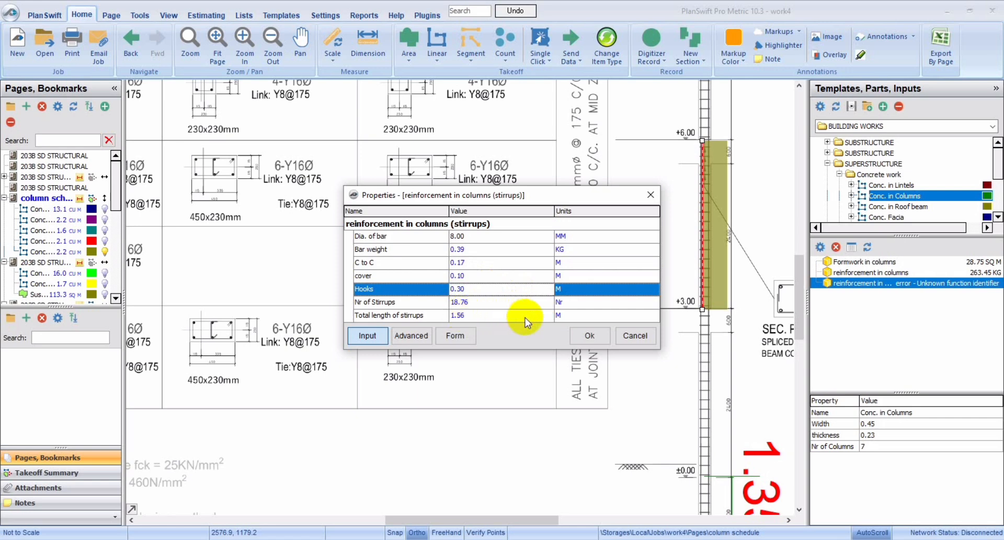
left_click(590, 335)
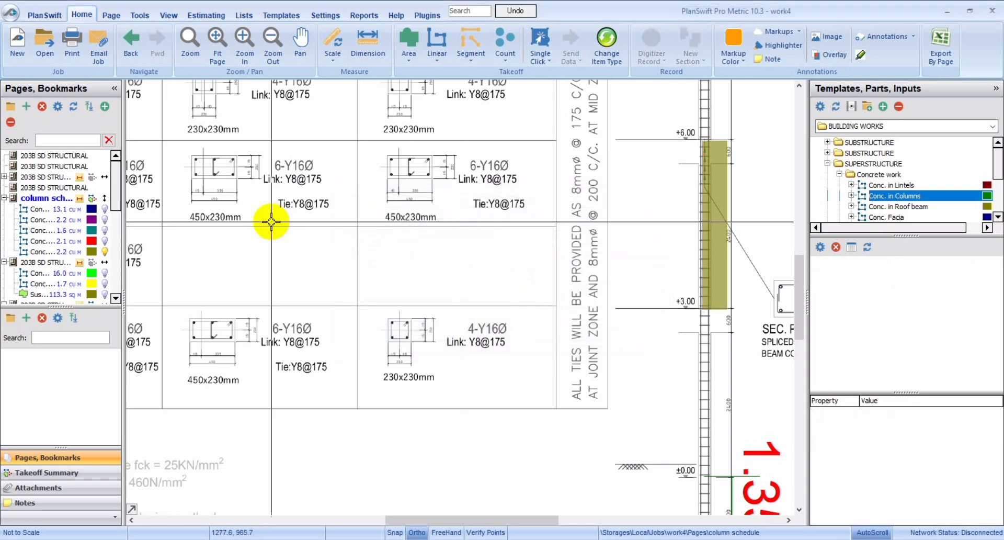
left_click(71, 251)
left_click(58, 263)
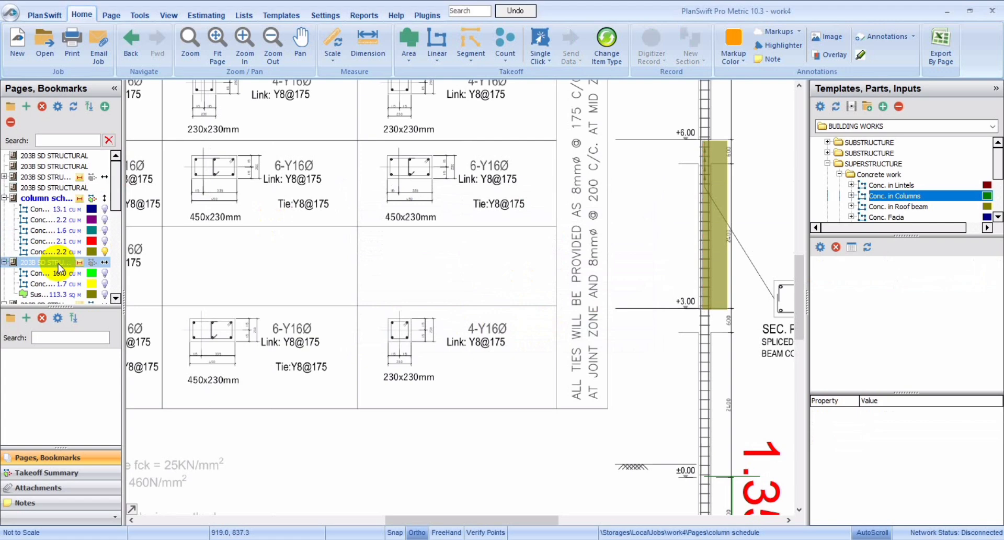
left_click(64, 252)
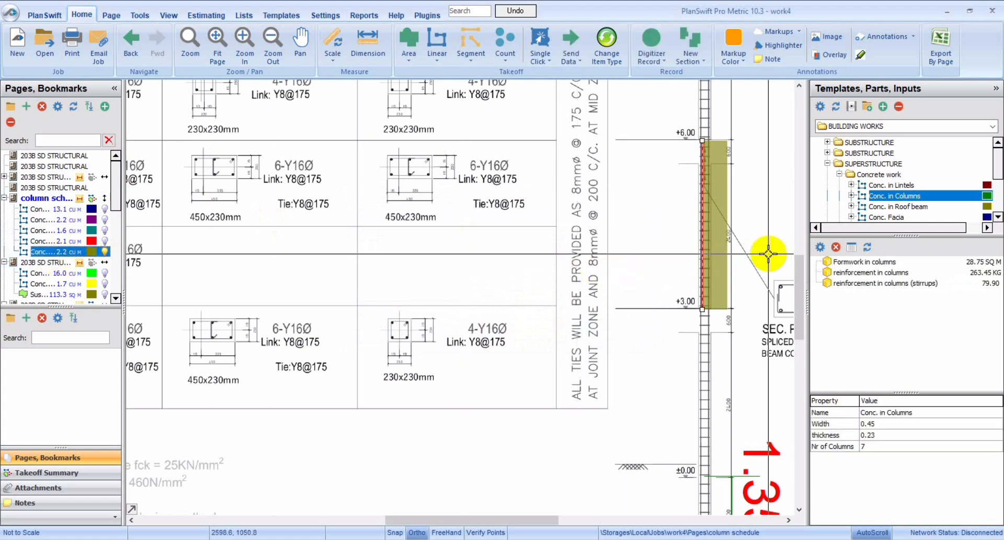